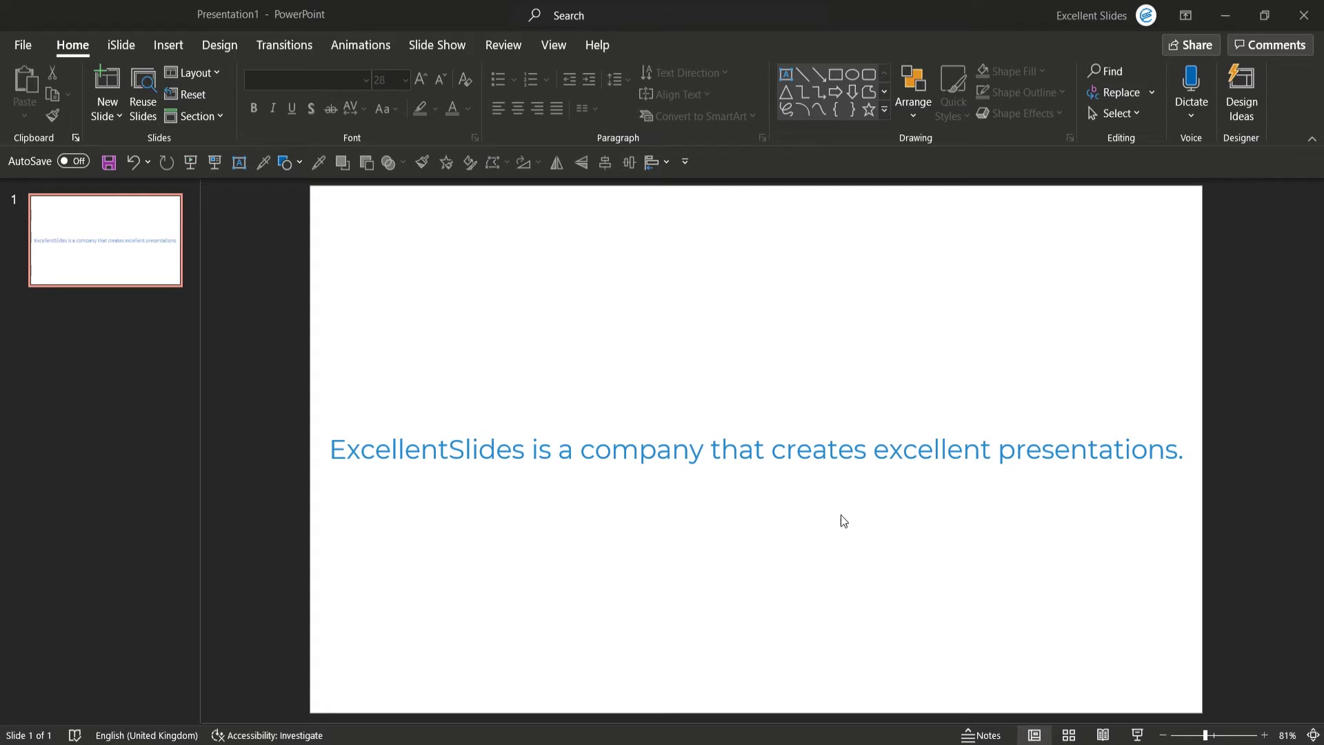
Nudge the blue 'ExcellentSlides is a company…' sentence box slightly higher on the slide.
{"action": "left_click", "coordinate": [677, 454]}
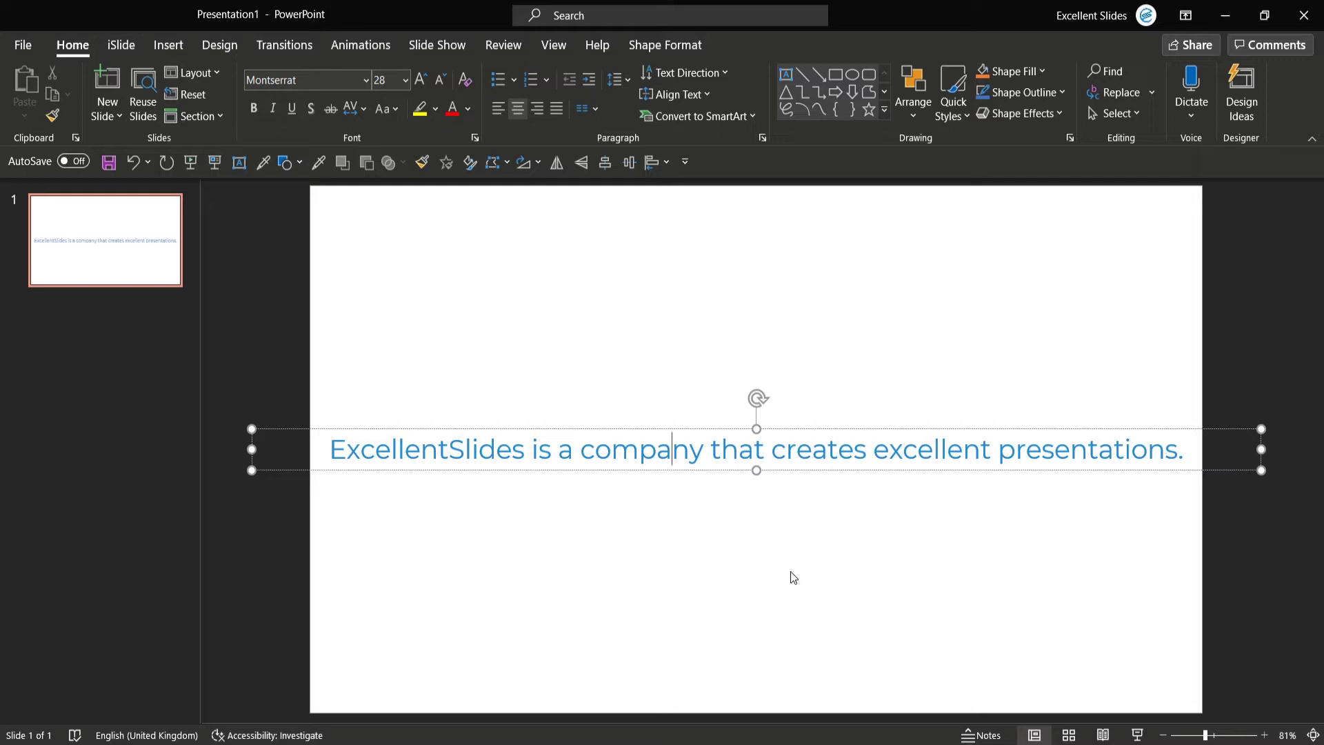
{"action": "mouse_move", "coordinate": [668, 472]}
{"action": "left_mouse_down"}
{"action": "mouse_move", "coordinate": [667, 436]}
{"action": "mouse_move", "coordinate": [674, 449]}
{"action": "left_mouse_up"}
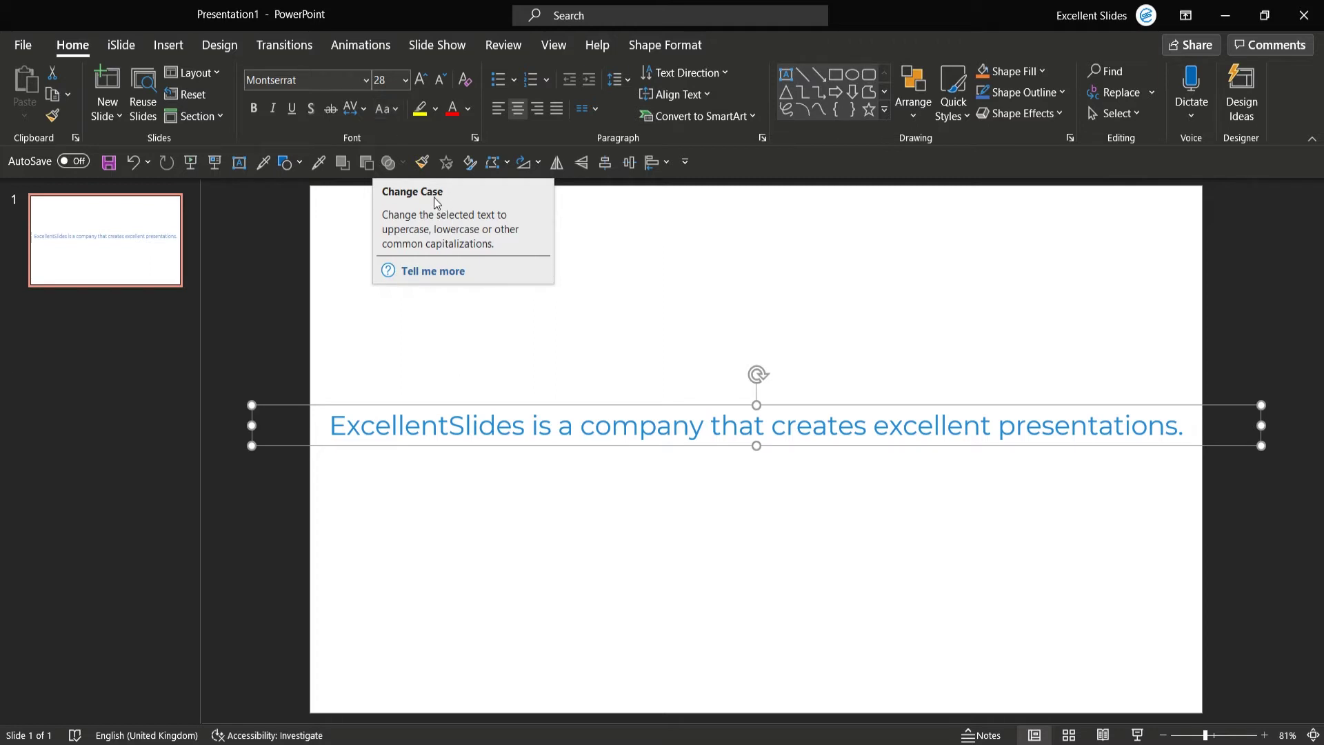
{"action": "left_click", "coordinate": [676, 331]}
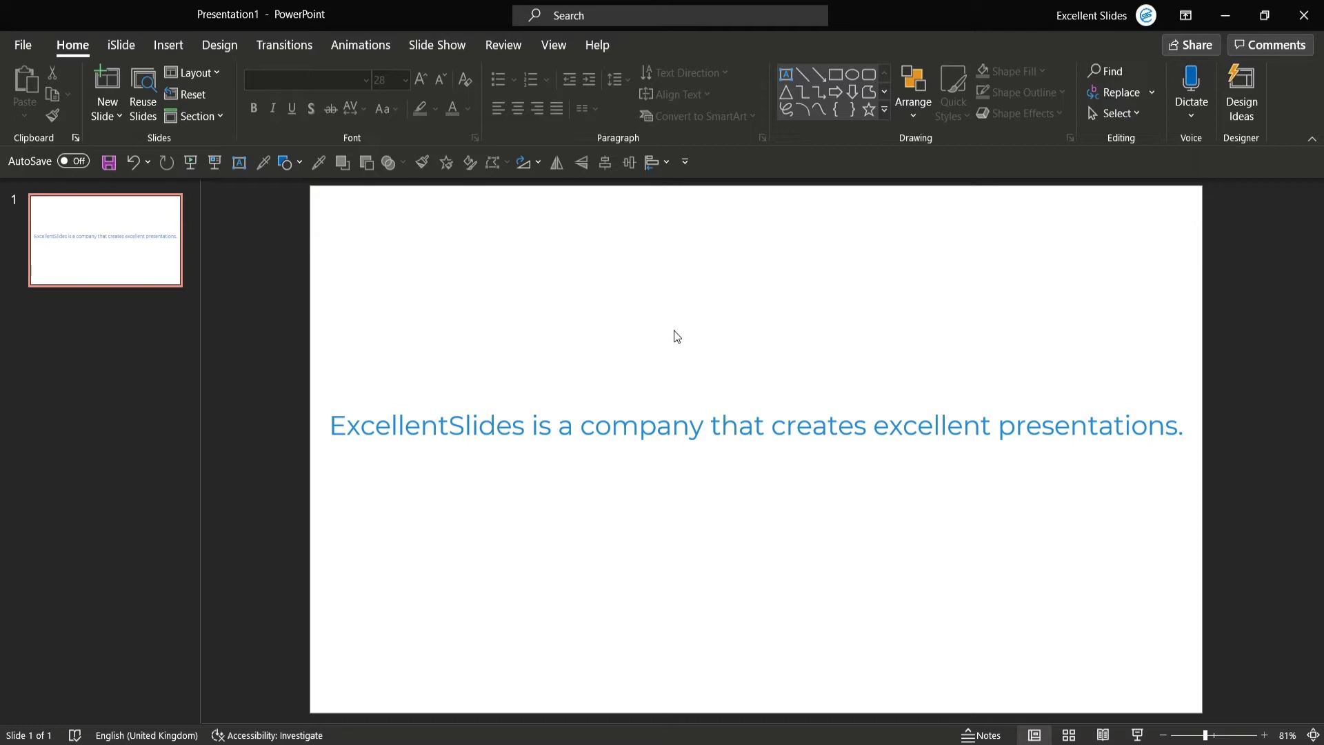
{"action": "left_click", "coordinate": [240, 162]}
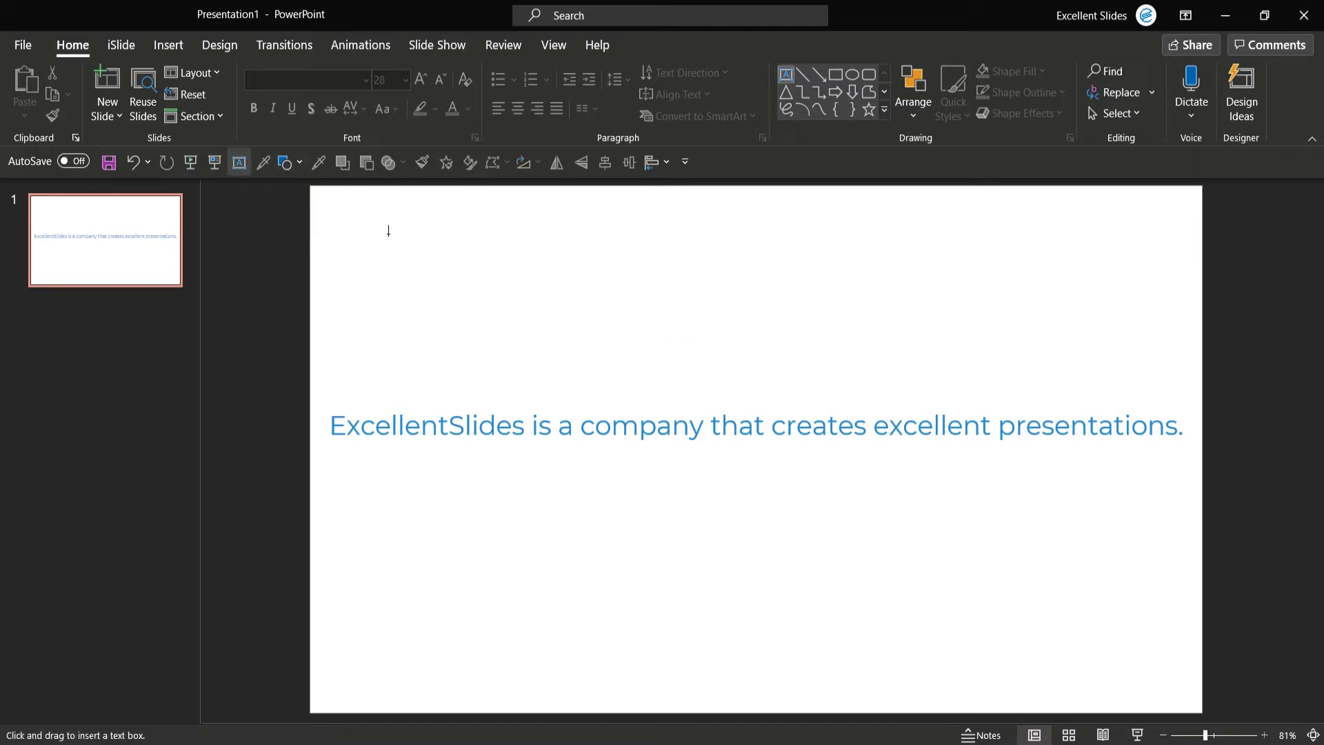
{"action": "left_click", "coordinate": [582, 281]}
{"action": "type", "text": "Exc"}
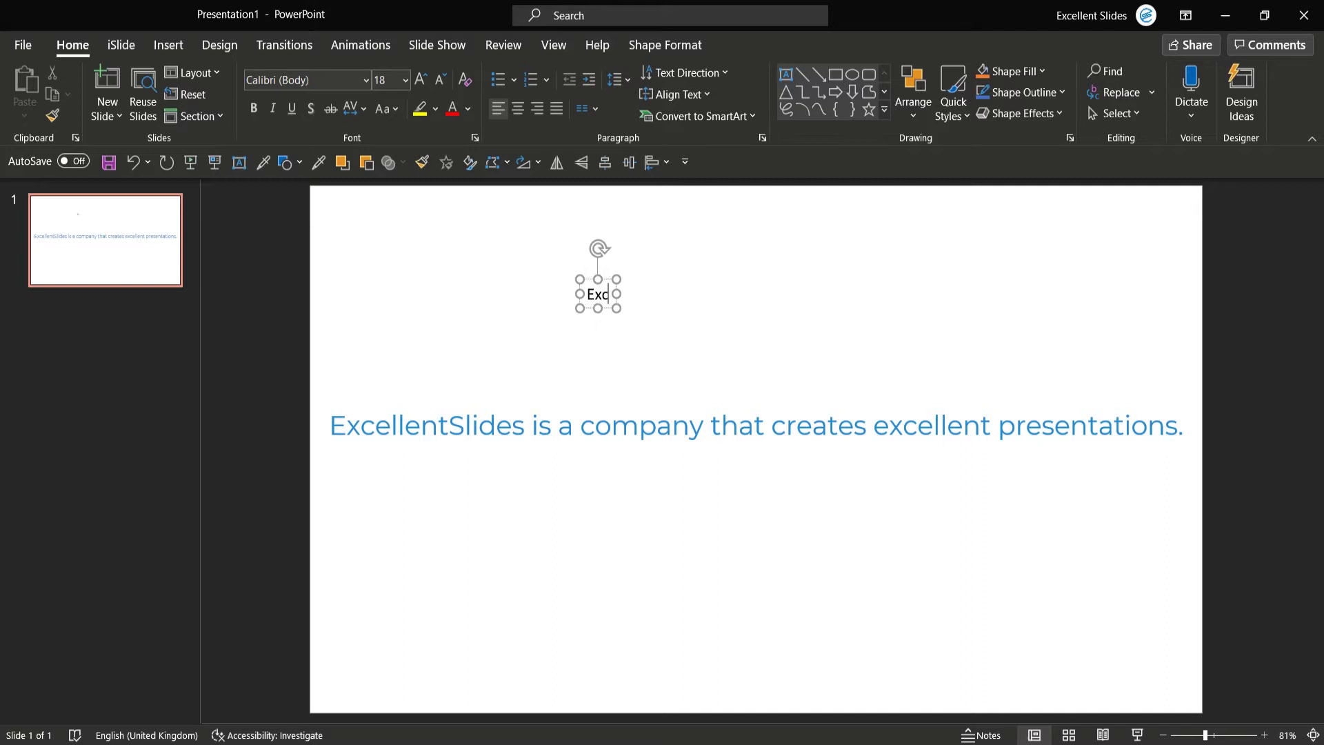
{"action": "type", "text": "ellentSlides"}
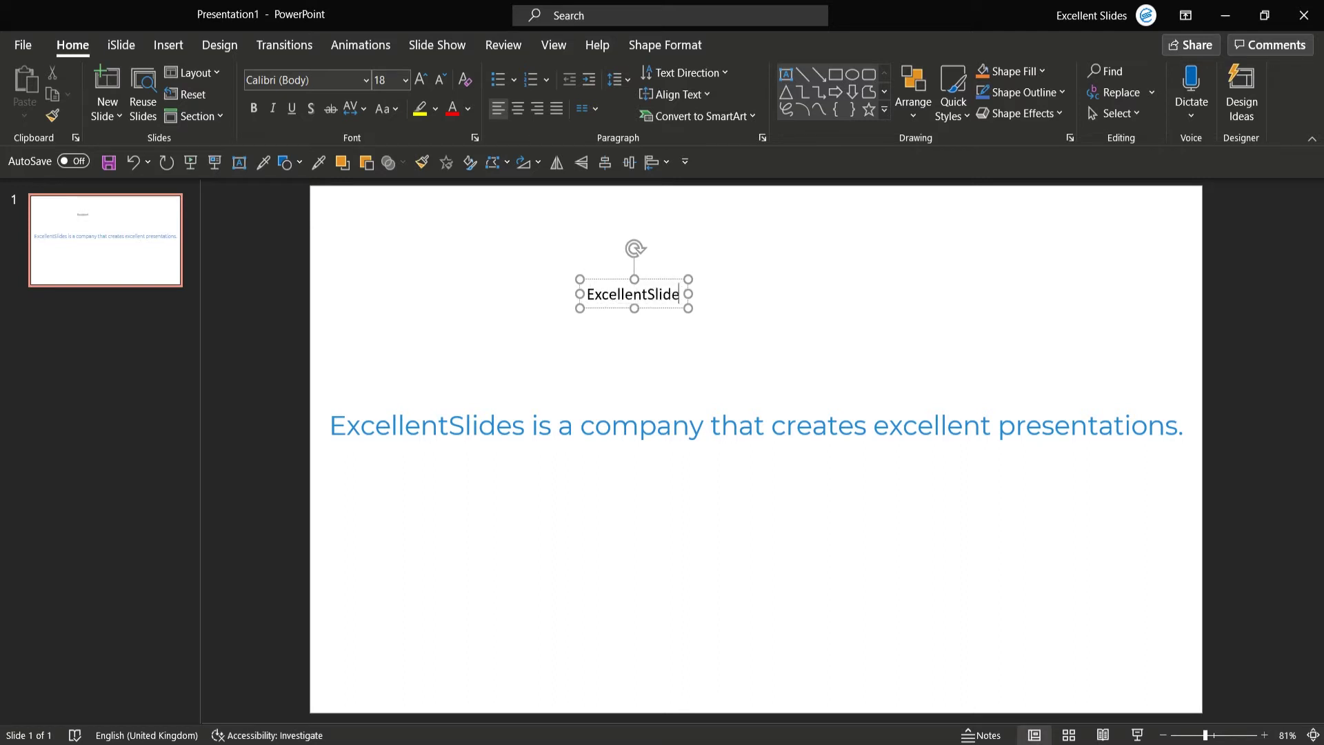
{"action": "key", "text": "ctrl+a"}
{"action": "key", "text": "ctrl+shift+greater"}
{"action": "key", "text": "ctrl+shift+greater"}
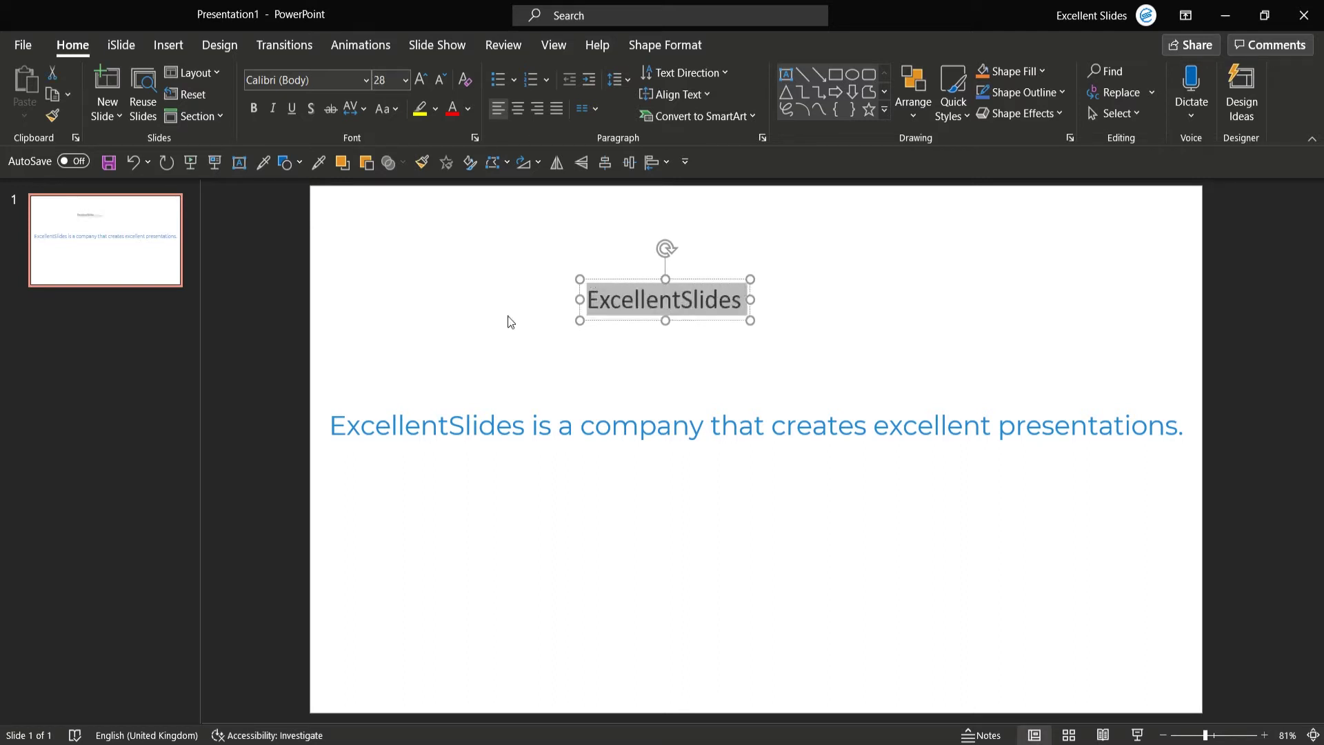
{"action": "left_click", "coordinate": [841, 363]}
{"action": "left_click", "coordinate": [592, 300]}
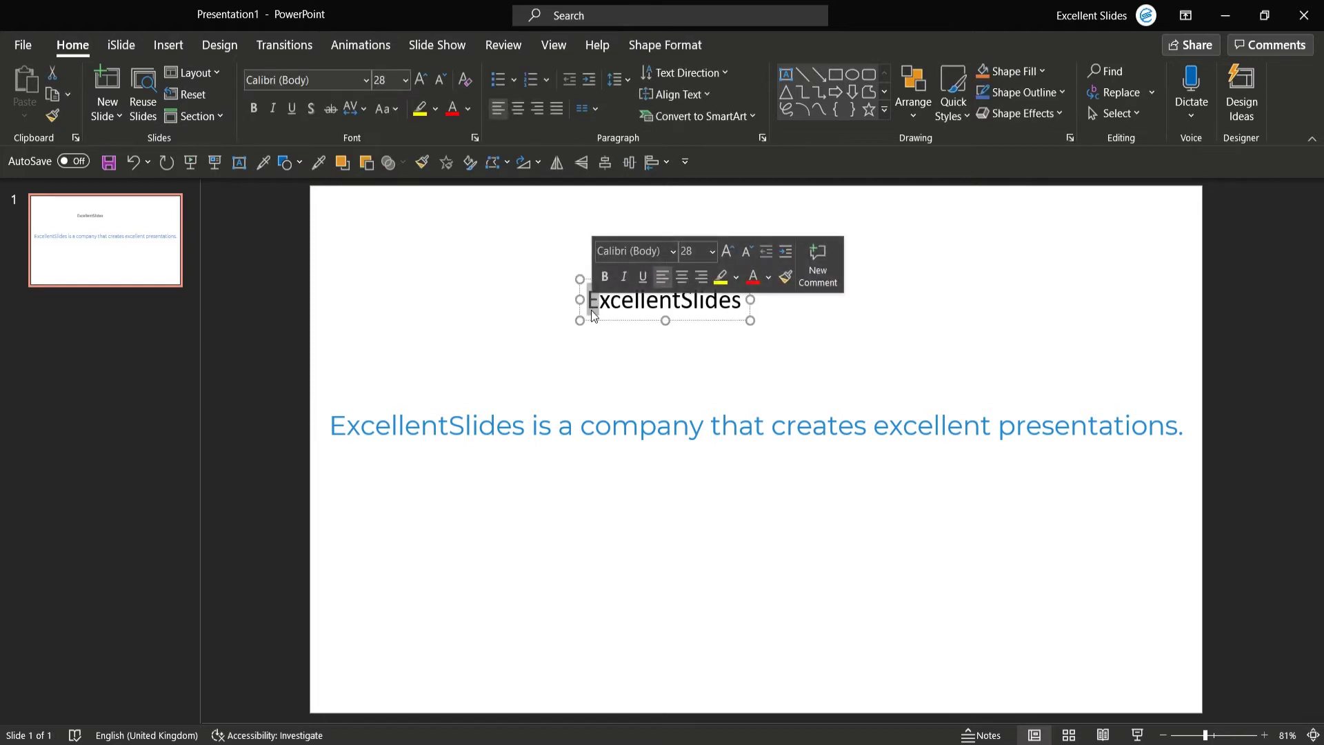
{"action": "left_click", "coordinate": [620, 356]}
{"action": "left_click", "coordinate": [598, 300]}
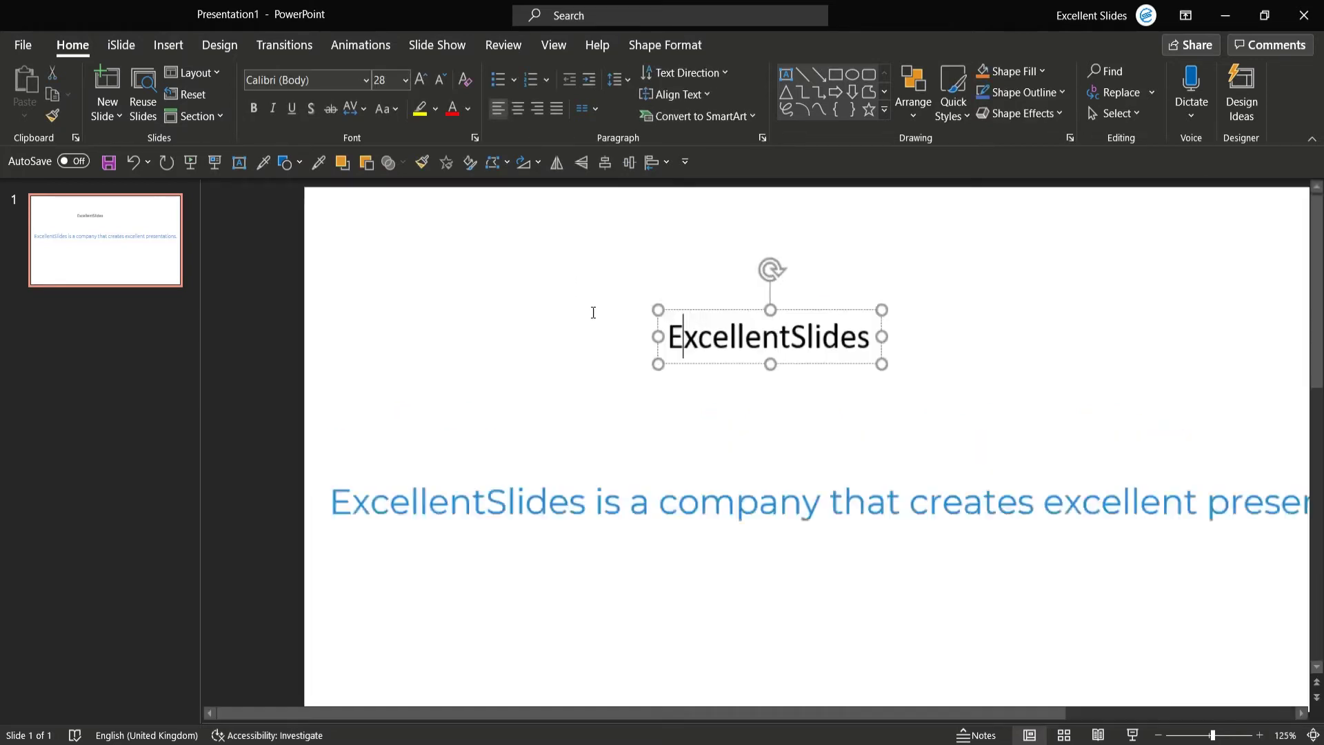
{"action": "scroll", "coordinate": [598, 300], "scroll_direction": "up", "scroll_amount": 3}
{"action": "scroll", "coordinate": [759, 370], "scroll_direction": "up", "scroll_amount": 2}
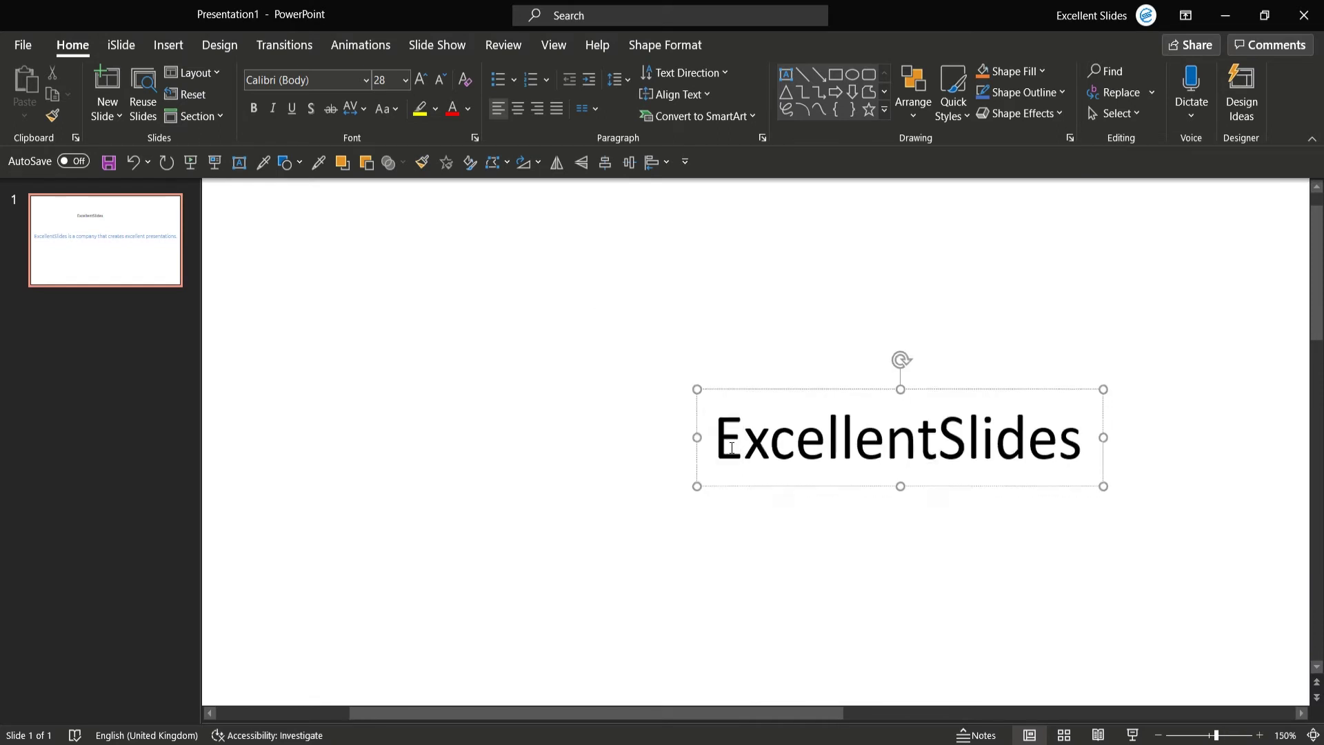
{"action": "scroll", "coordinate": [742, 445], "scroll_direction": "down", "scroll_amount": 2}
{"action": "double_click", "coordinate": [794, 404]}
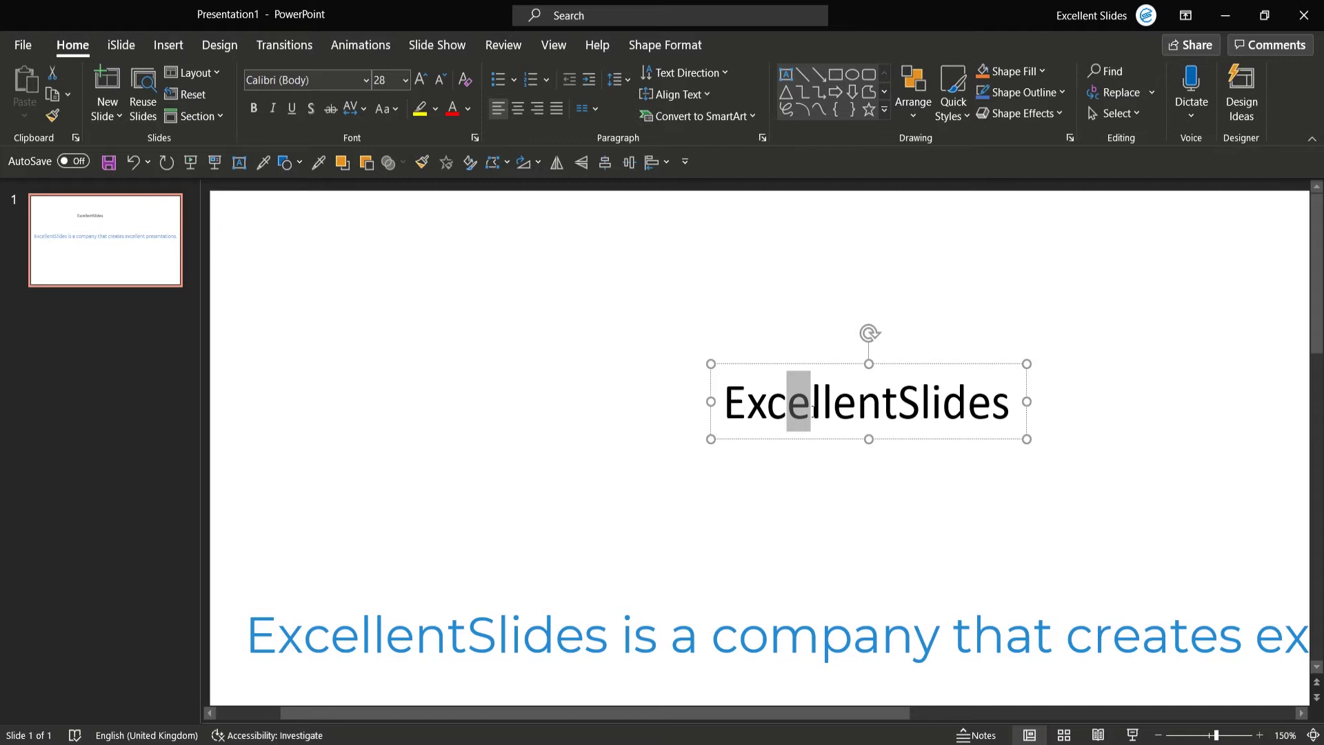
{"action": "left_click", "coordinate": [788, 294]}
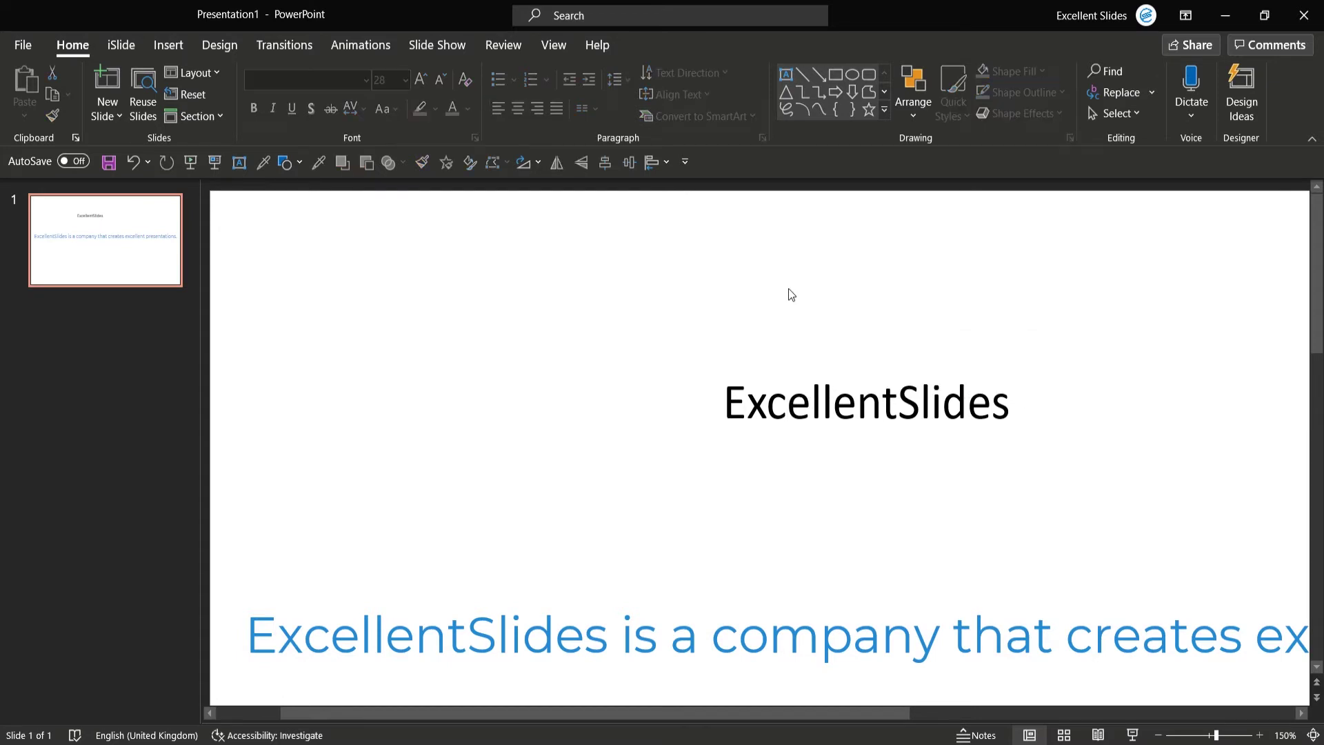
{"action": "left_click", "coordinate": [870, 403]}
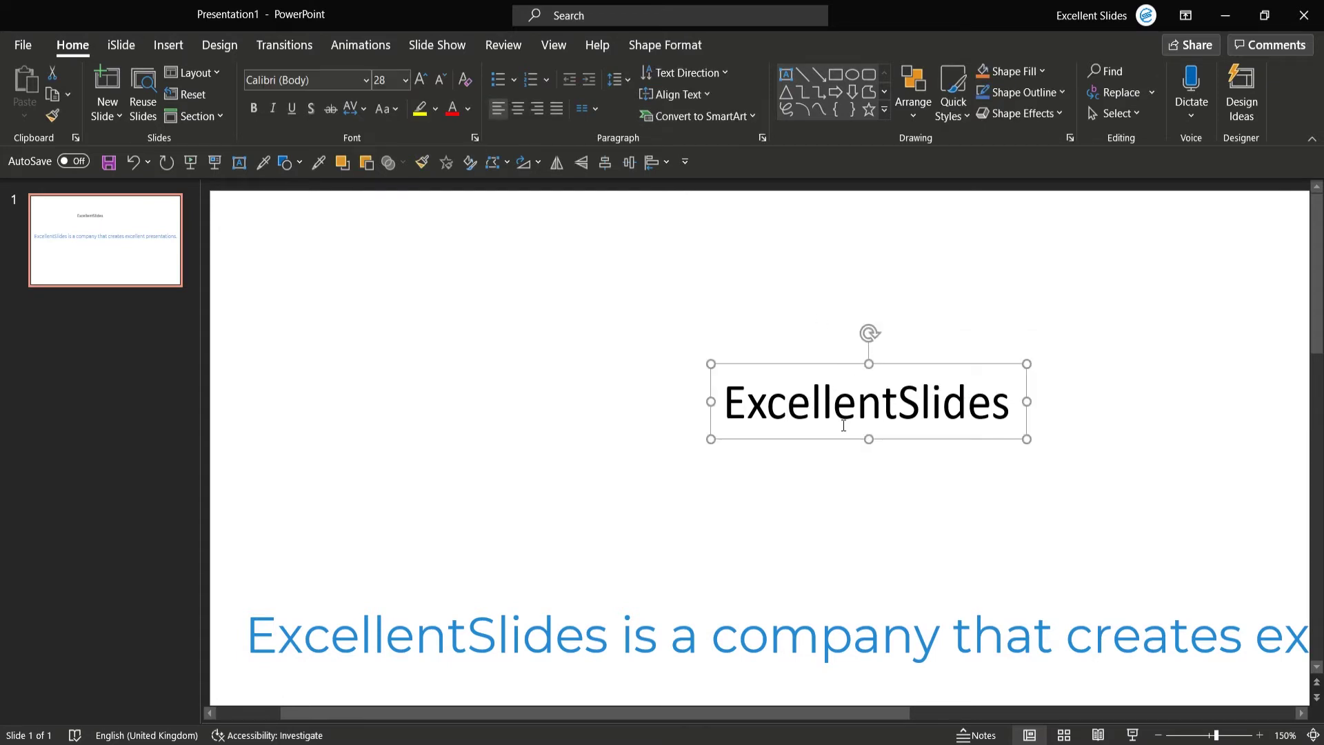
{"action": "key", "text": "Delete"}
{"action": "scroll", "coordinate": [818, 443], "scroll_direction": "down", "scroll_amount": 5}
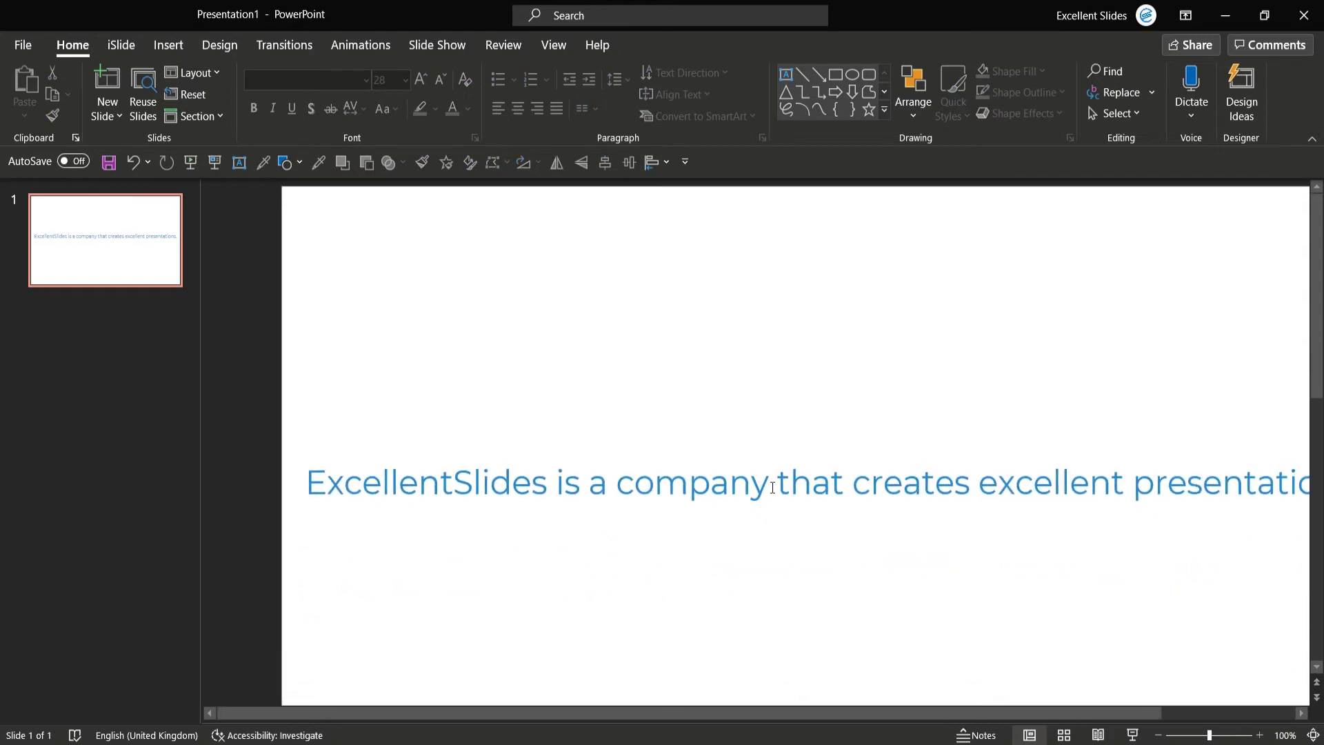
Apply Sentence case, then Capitalize Each Word, then tOGGLE cASE to the blue sentence.
{"action": "left_click", "coordinate": [806, 427]}
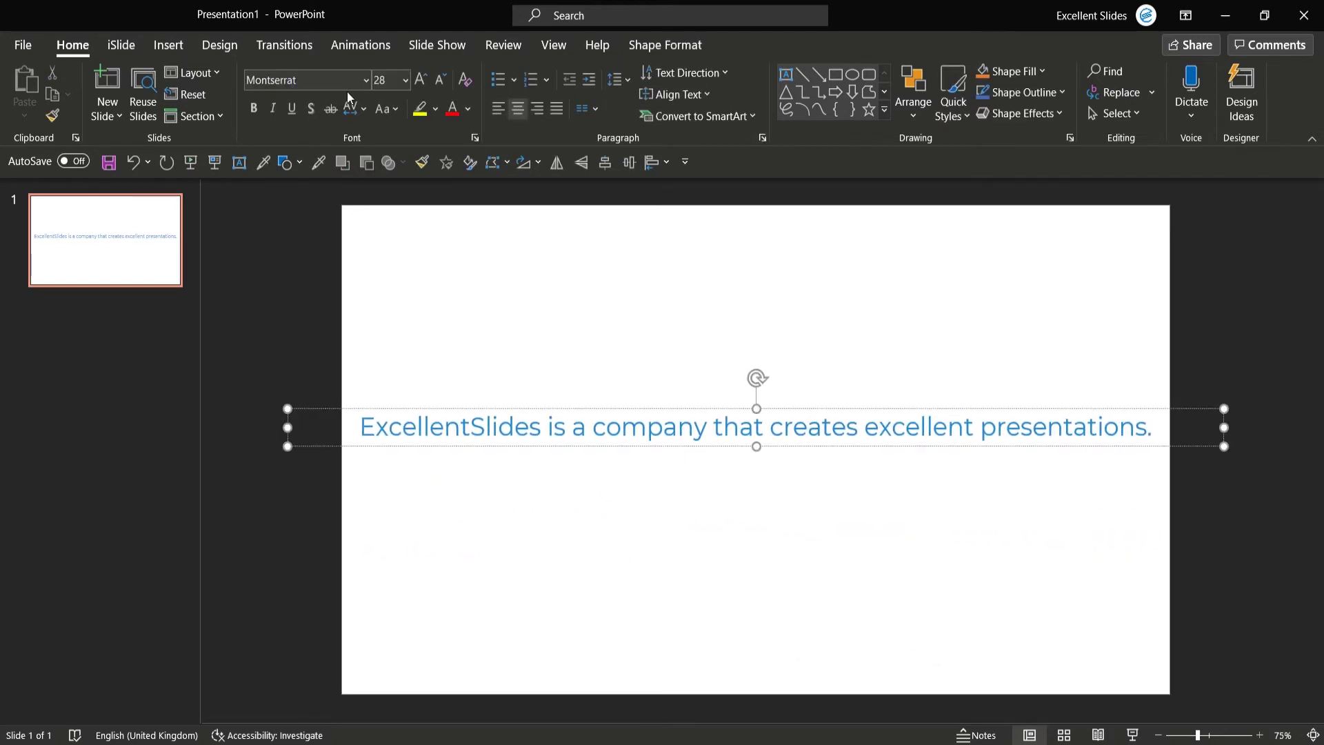
{"action": "left_click", "coordinate": [386, 108]}
{"action": "left_click", "coordinate": [435, 133]}
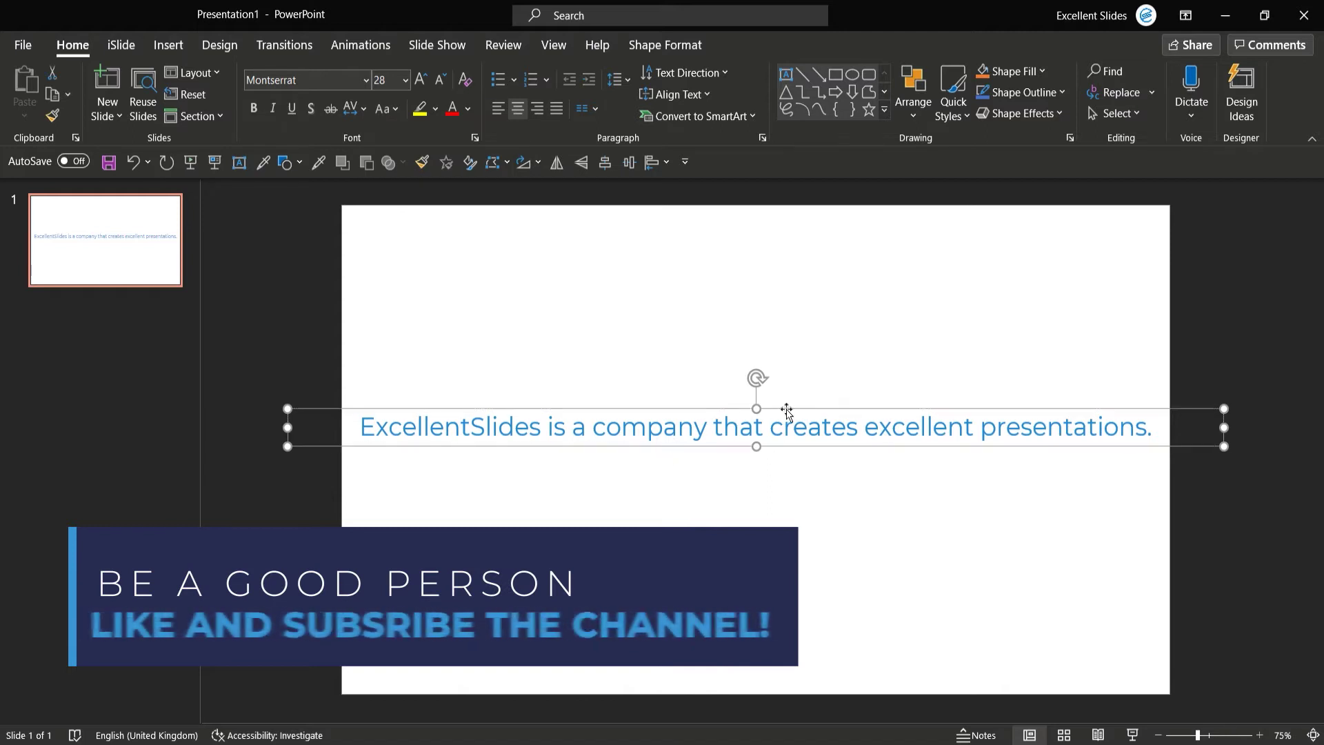
{"action": "left_click", "coordinate": [389, 111]}
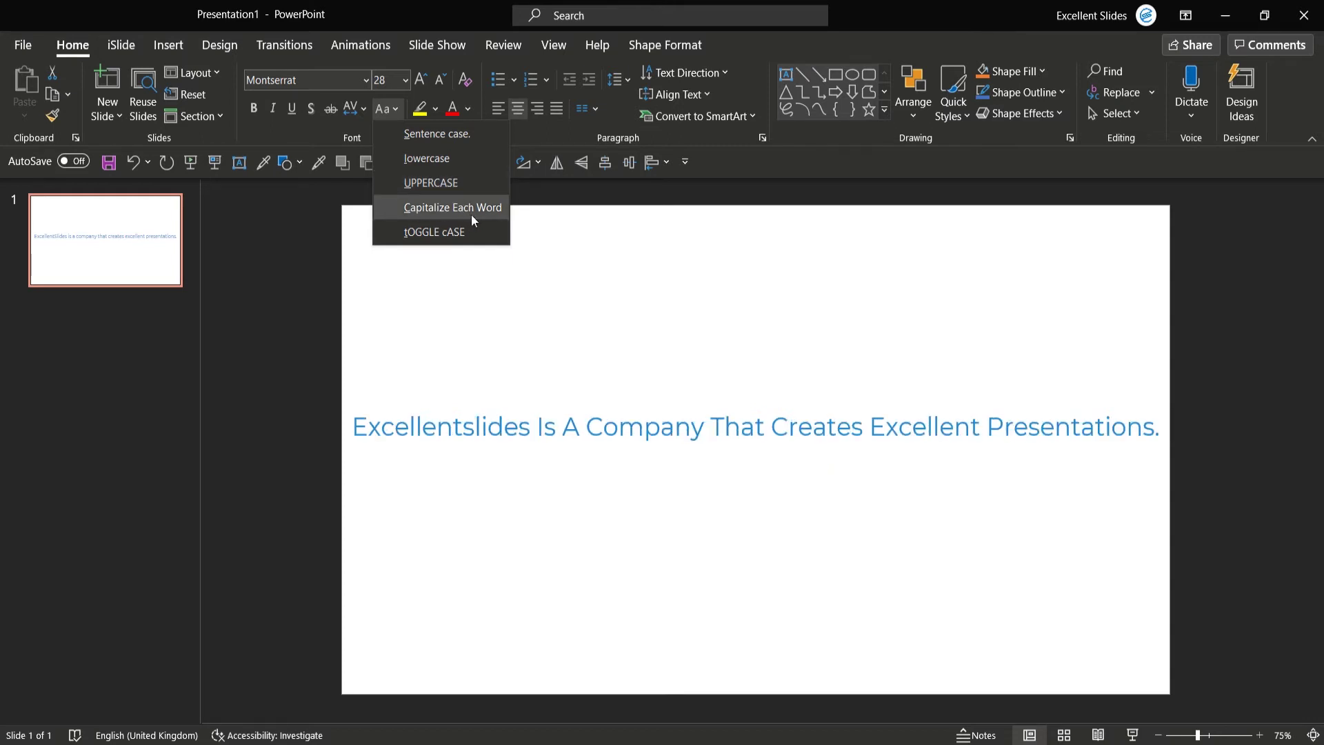
{"action": "left_click", "coordinate": [471, 215]}
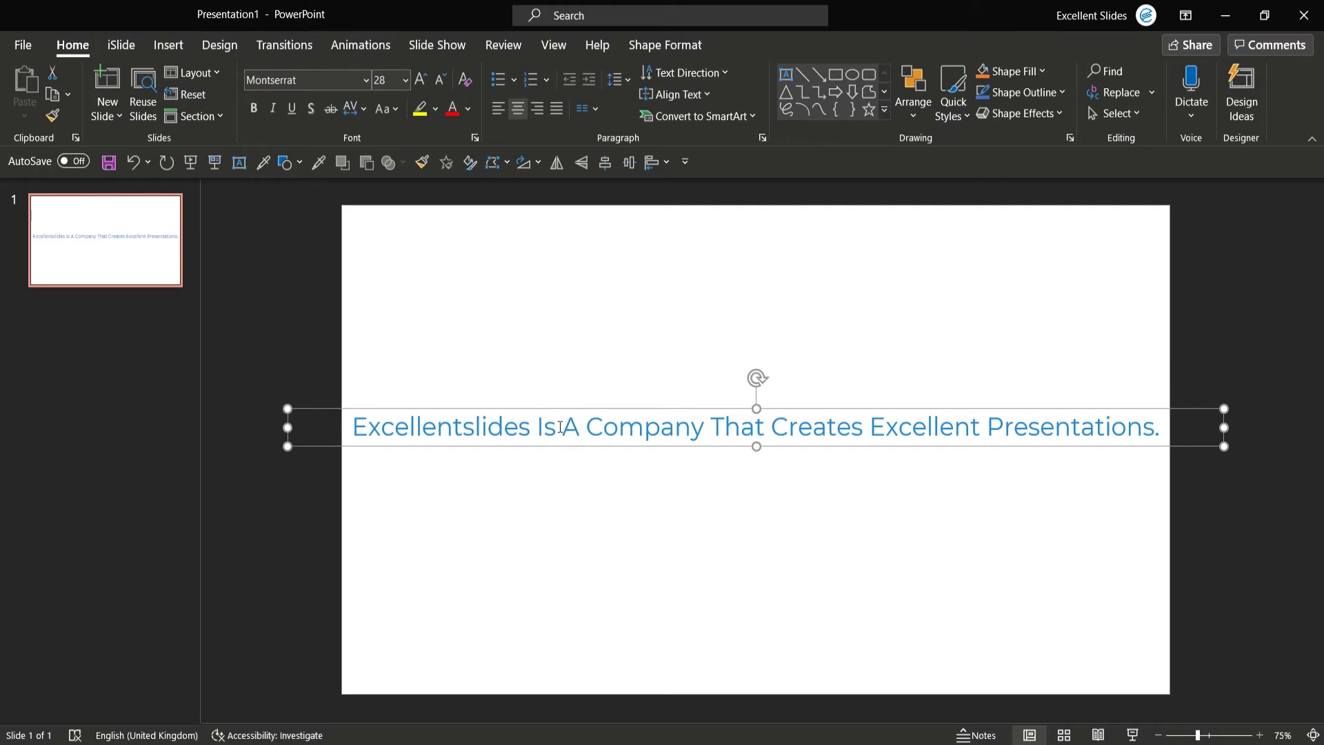
{"action": "left_click", "coordinate": [386, 108]}
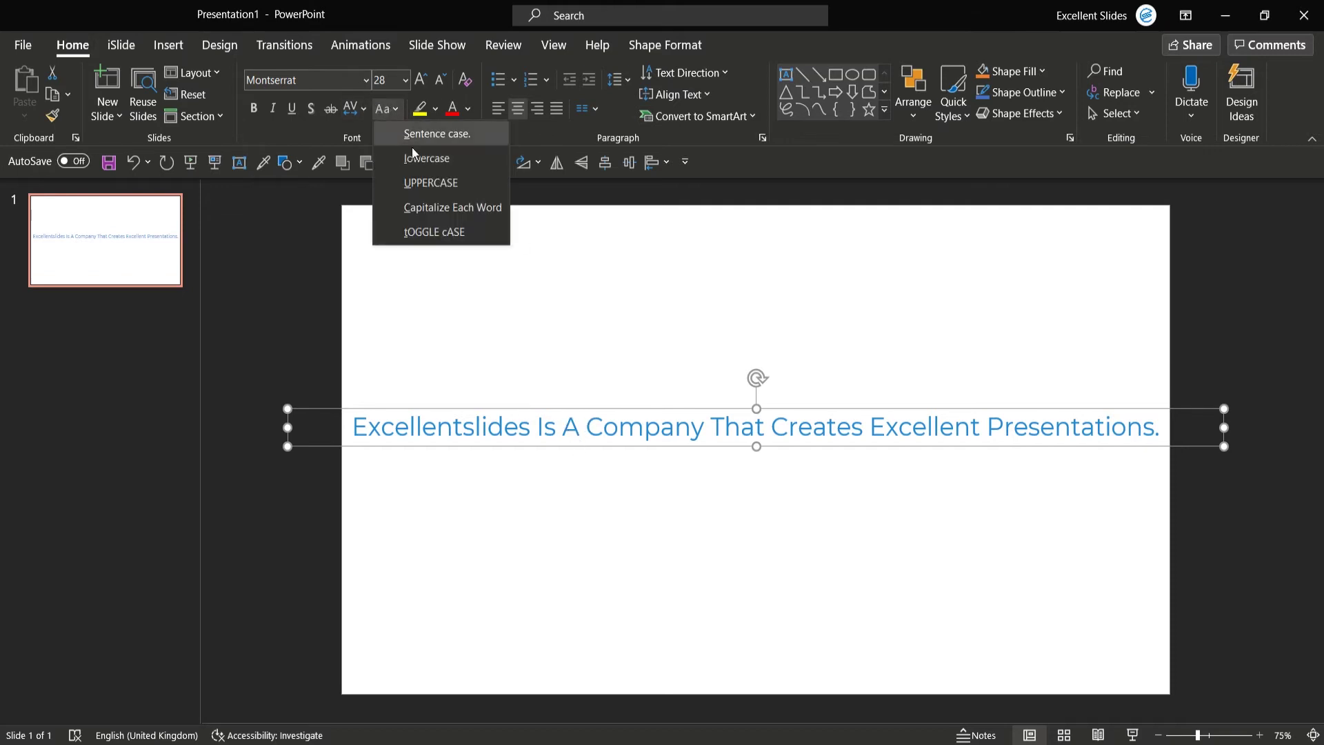
{"action": "left_click", "coordinate": [449, 230]}
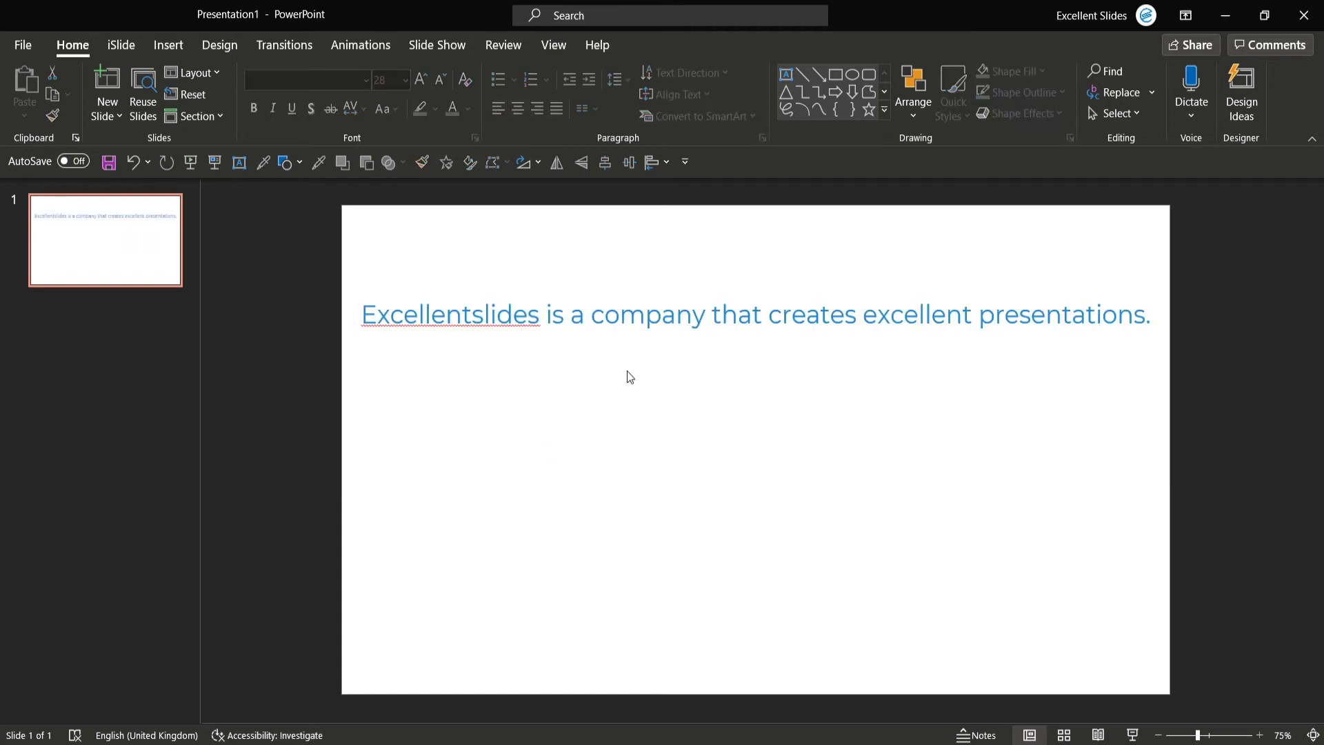
Duplicate the sentence below the original and change the copy to lowercase.
{"action": "left_click", "coordinate": [631, 319]}
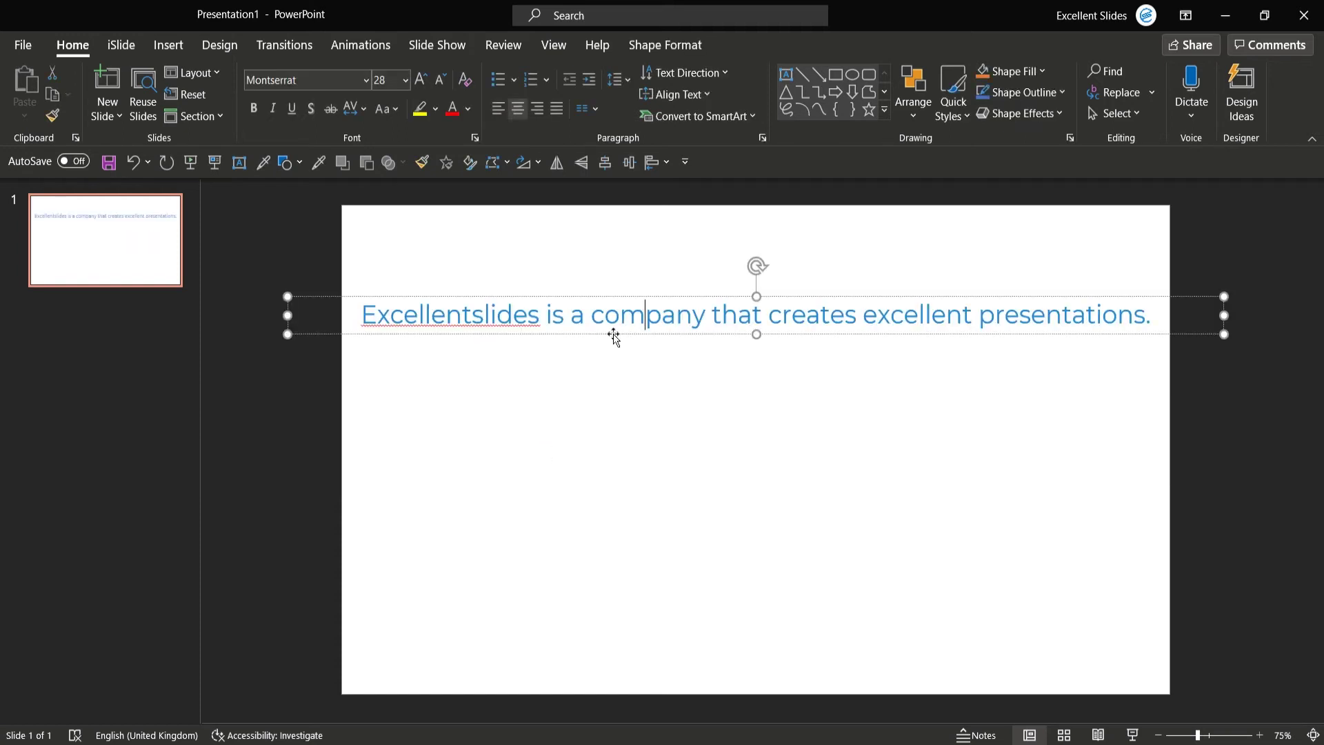
{"action": "left_click", "coordinate": [635, 335]}
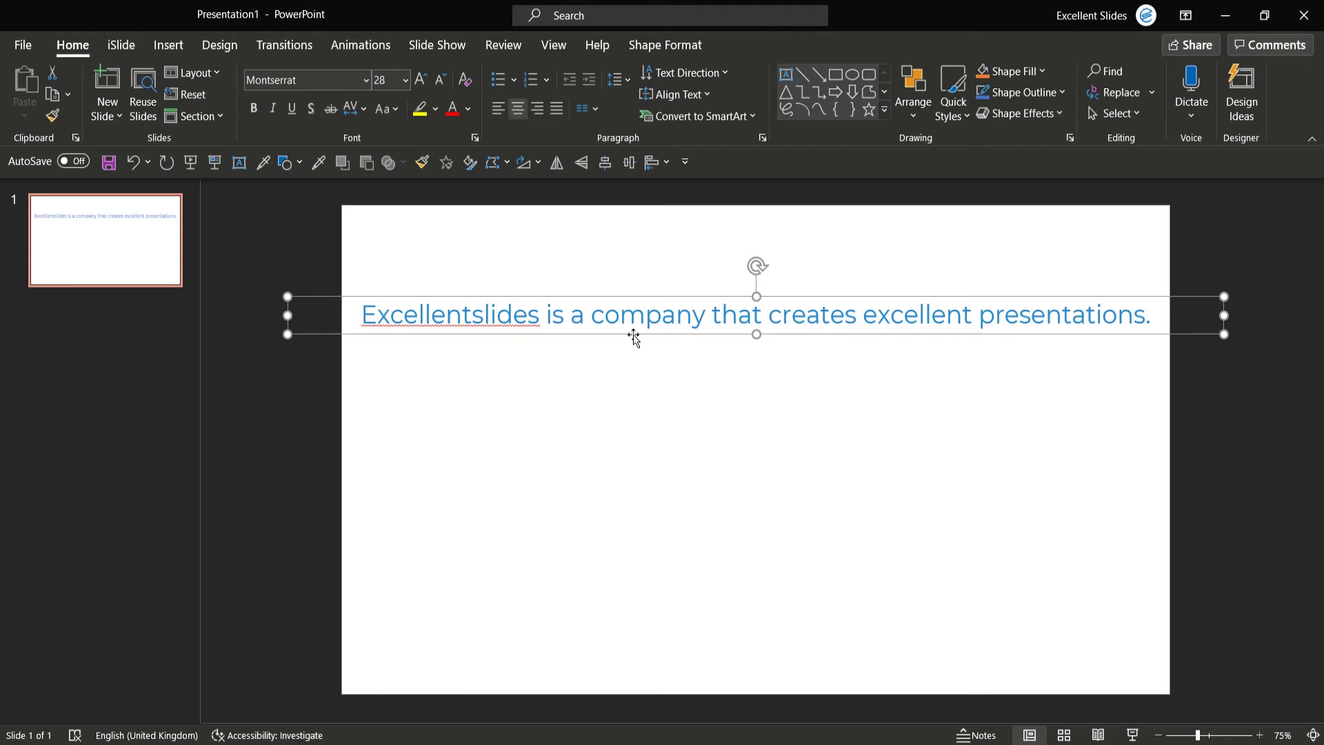
{"action": "left_click_drag", "start_coordinate": [636, 336], "coordinate": [676, 394]}
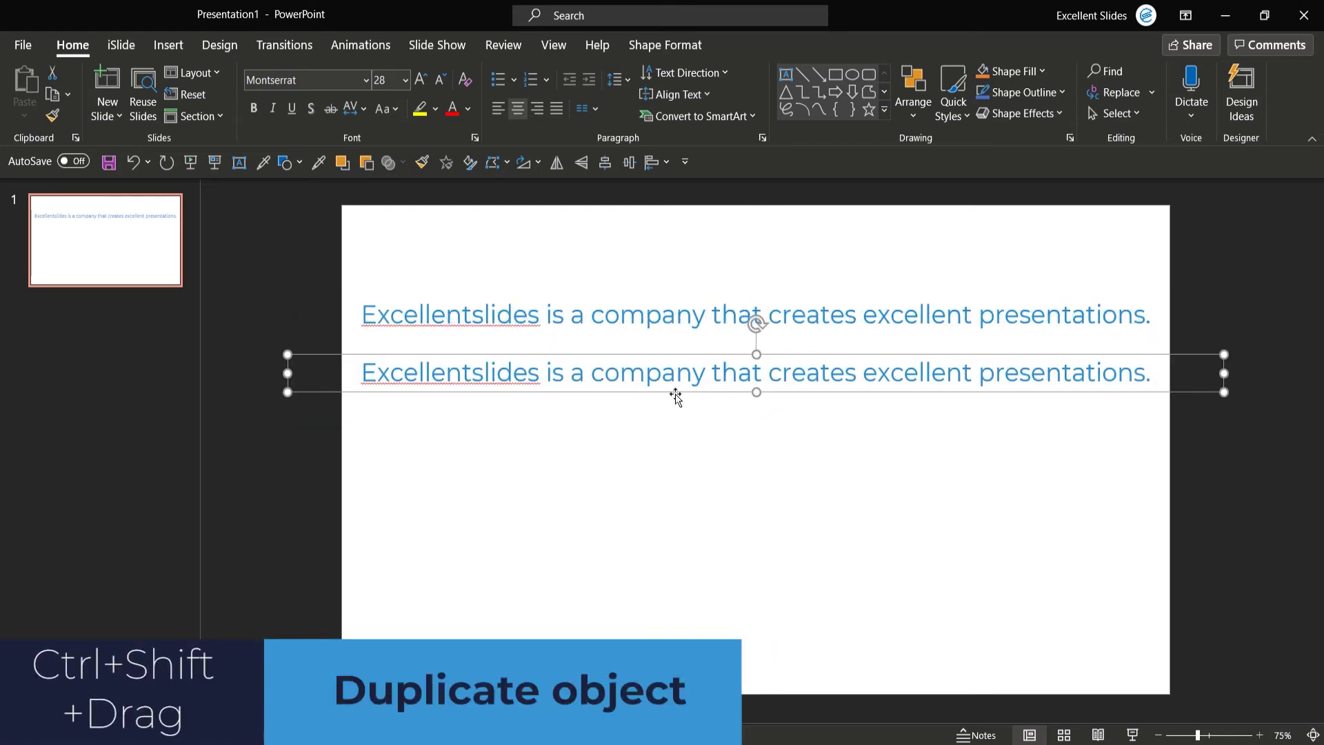
{"action": "left_click", "coordinate": [668, 434]}
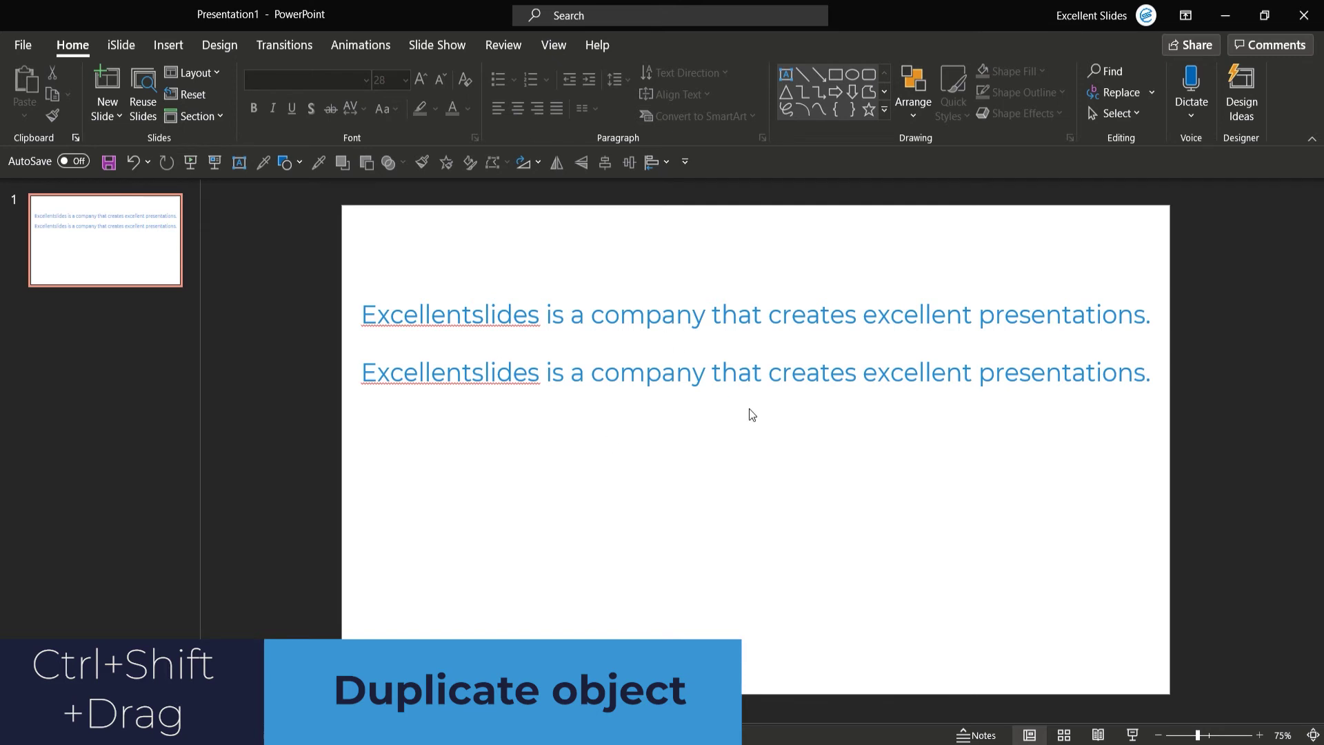
{"action": "left_click", "coordinate": [686, 378]}
{"action": "key", "text": "ctrl+a"}
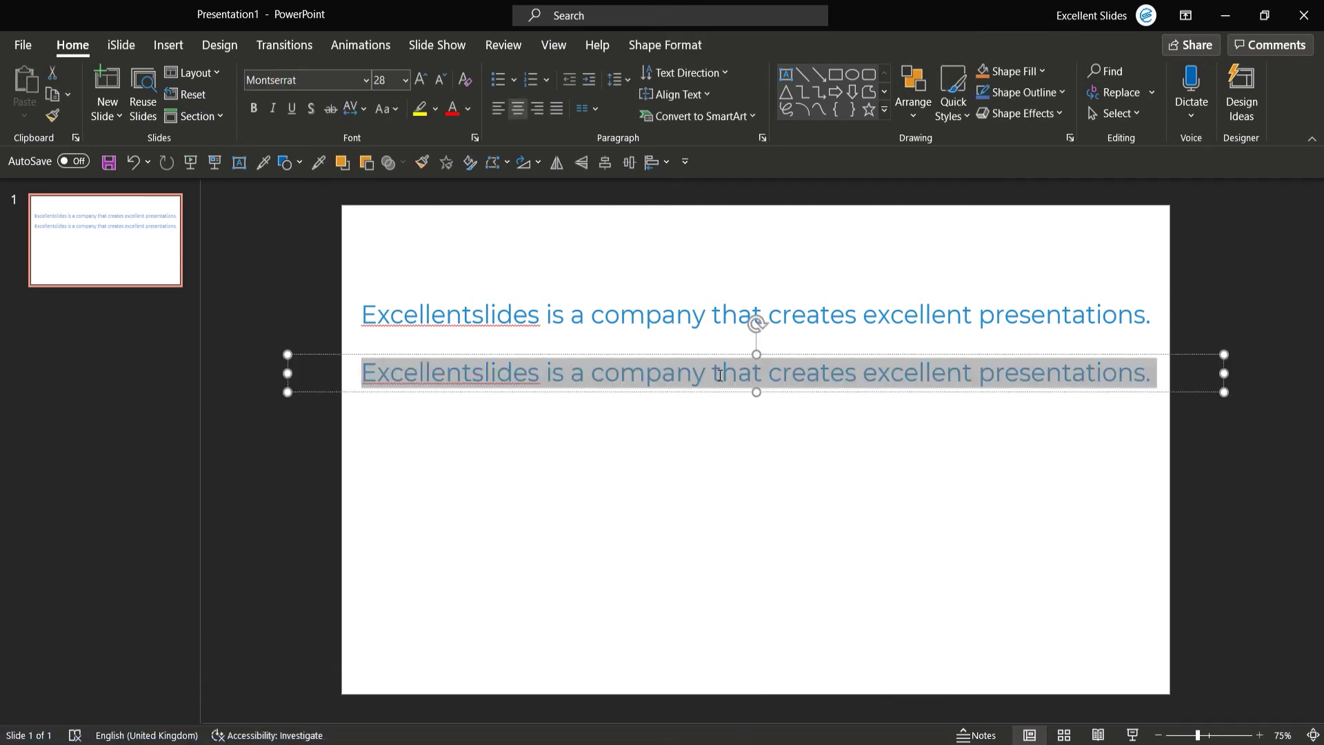
{"action": "left_click", "coordinate": [385, 109]}
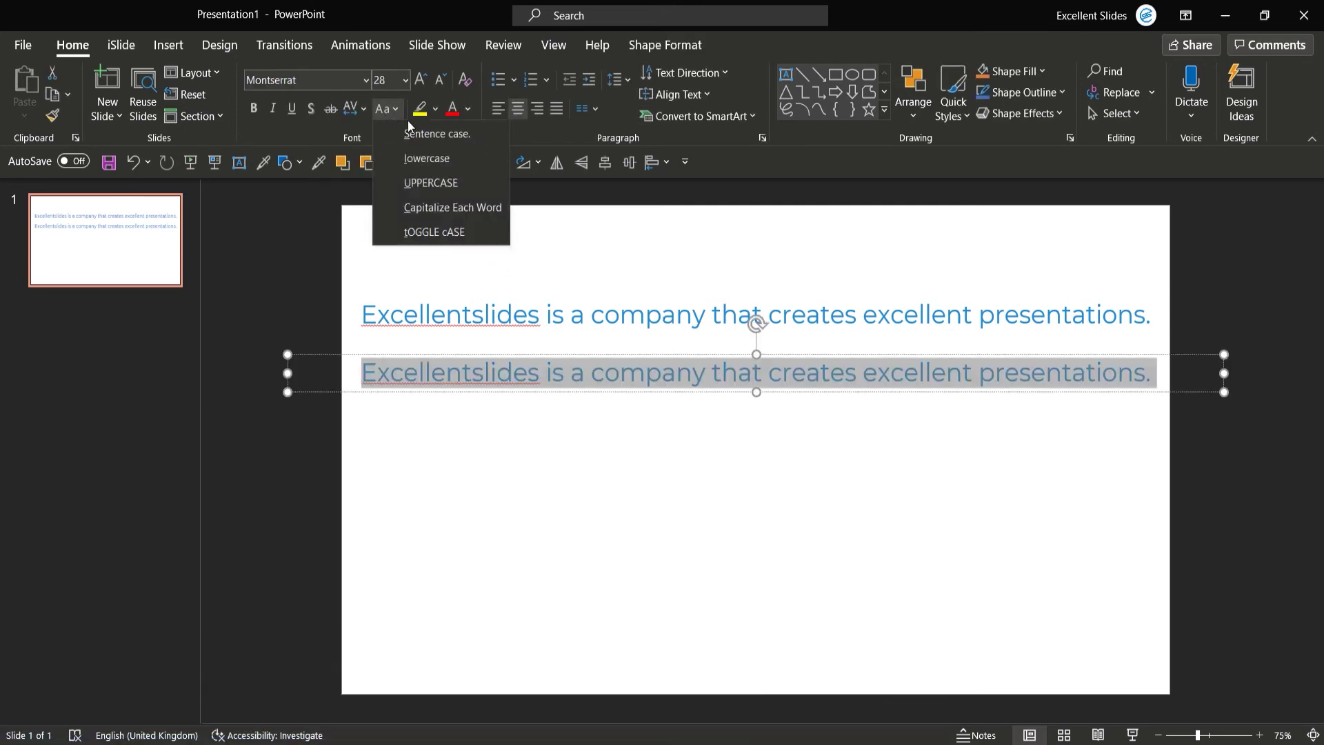
{"action": "left_click", "coordinate": [434, 157]}
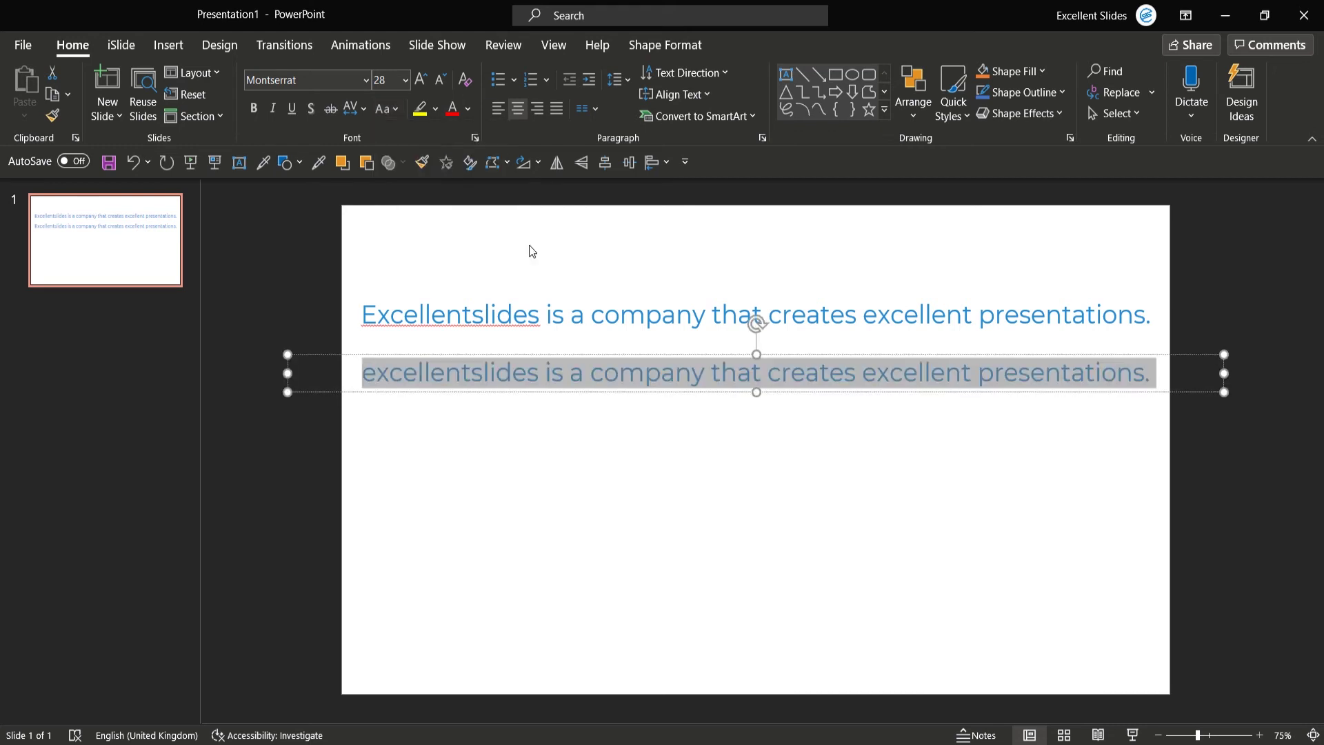
{"action": "left_click", "coordinate": [602, 421]}
Duplicate the lowercase sentence below it and make the third copy UPPERCASE.
{"action": "left_click", "coordinate": [612, 382]}
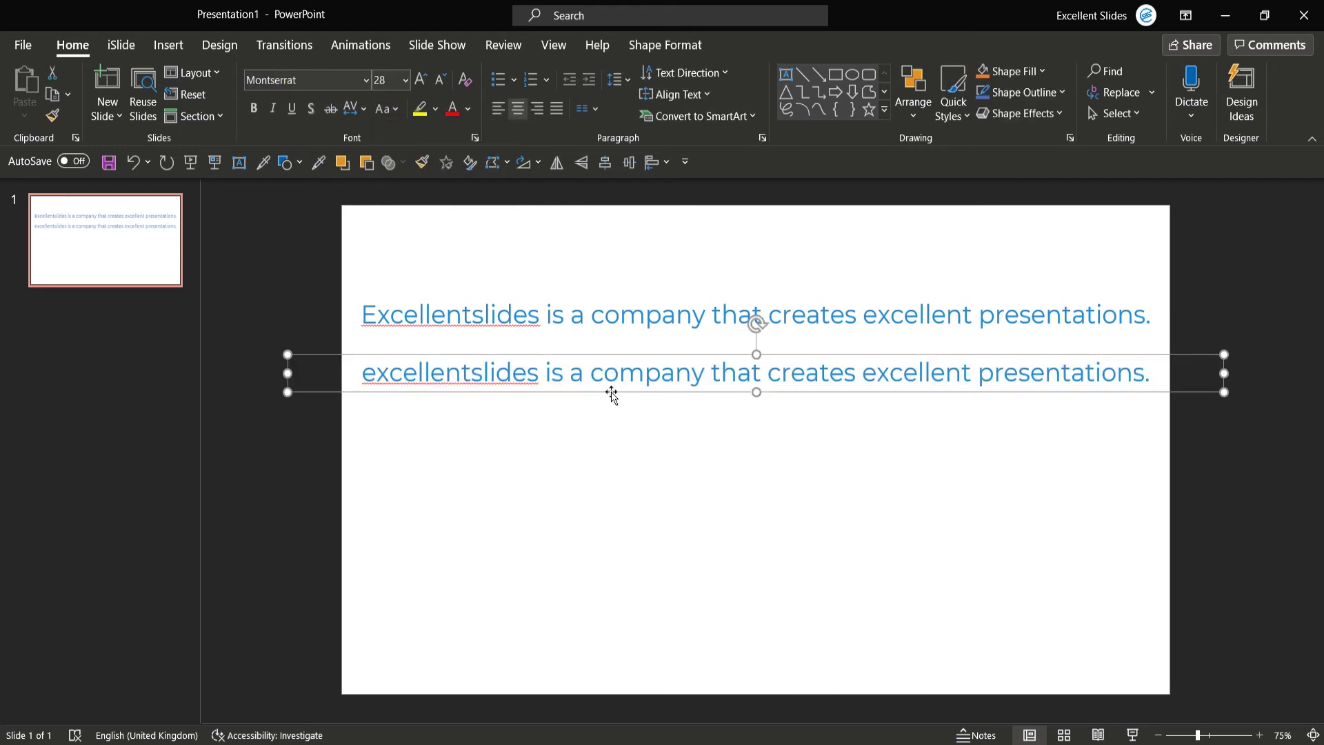
{"action": "left_click_drag", "start_coordinate": [612, 393], "coordinate": [611, 449]}
{"action": "triple_click", "coordinate": [610, 431]}
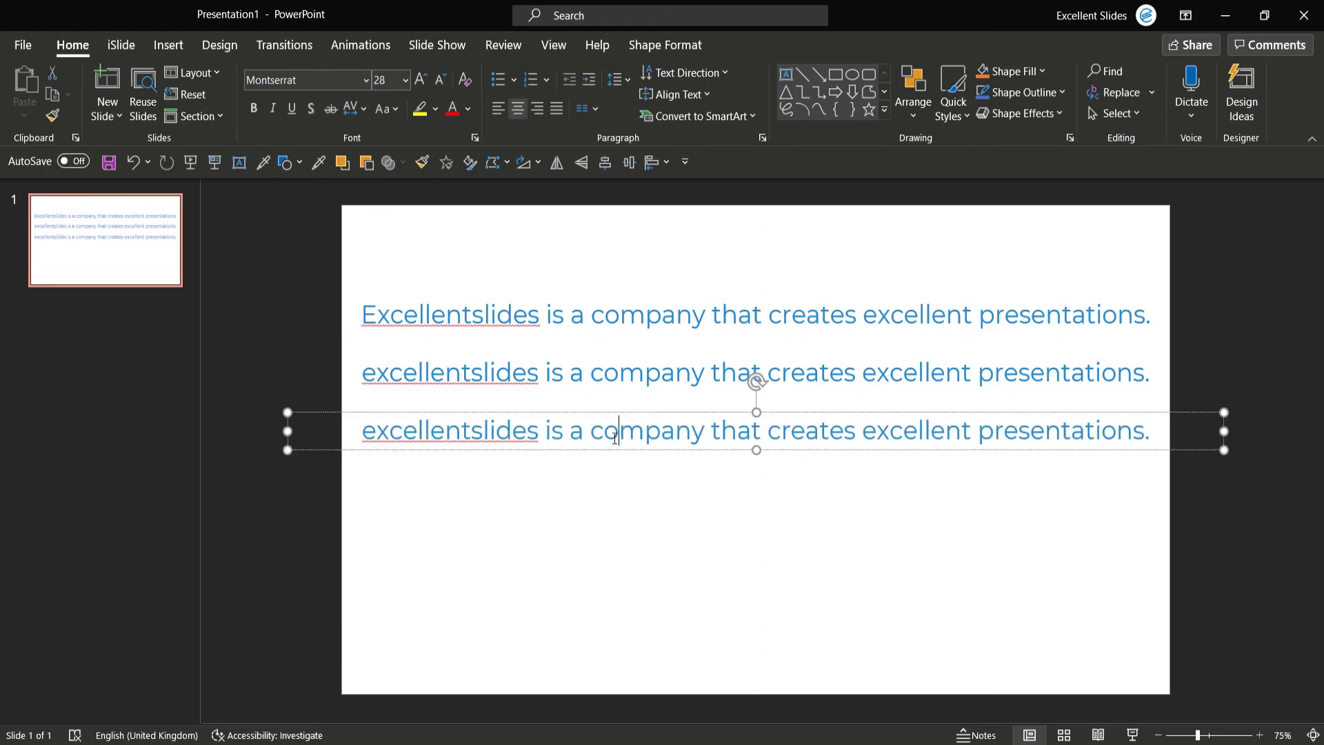
{"action": "left_click", "coordinate": [390, 108]}
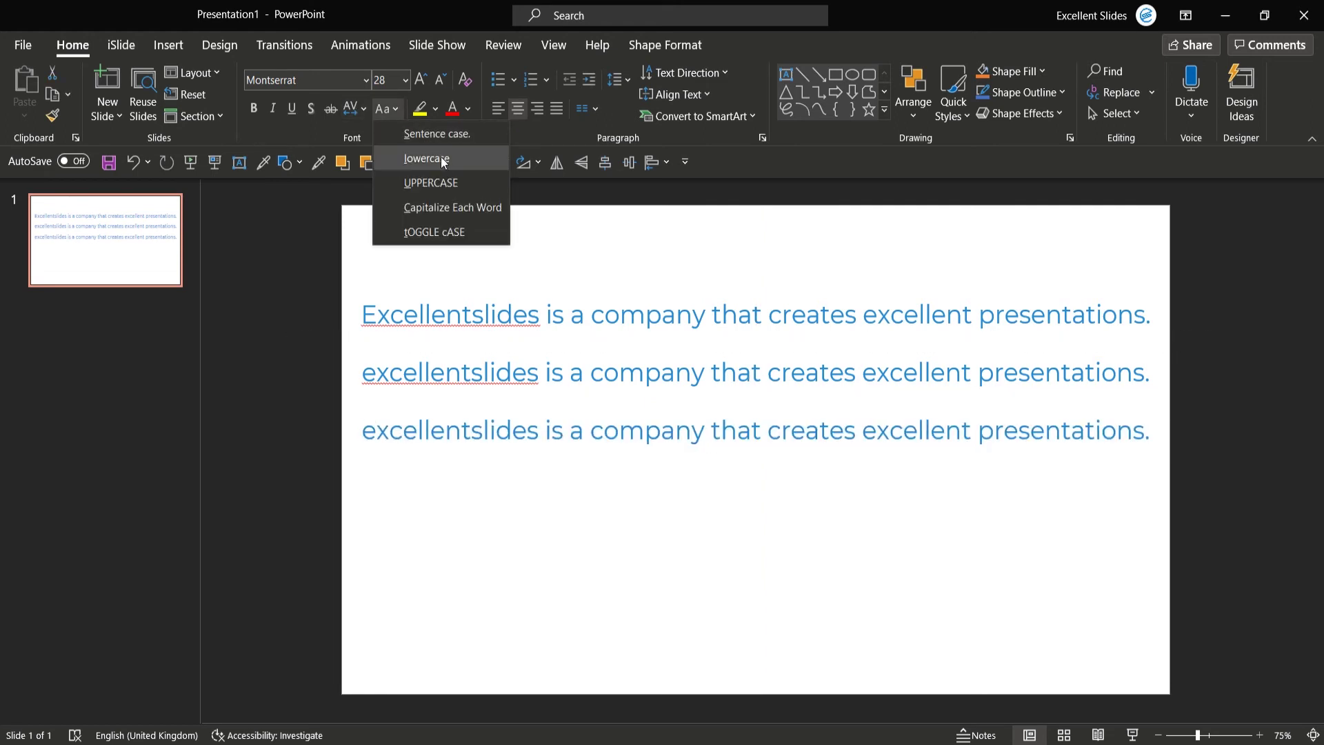
{"action": "left_click", "coordinate": [448, 183]}
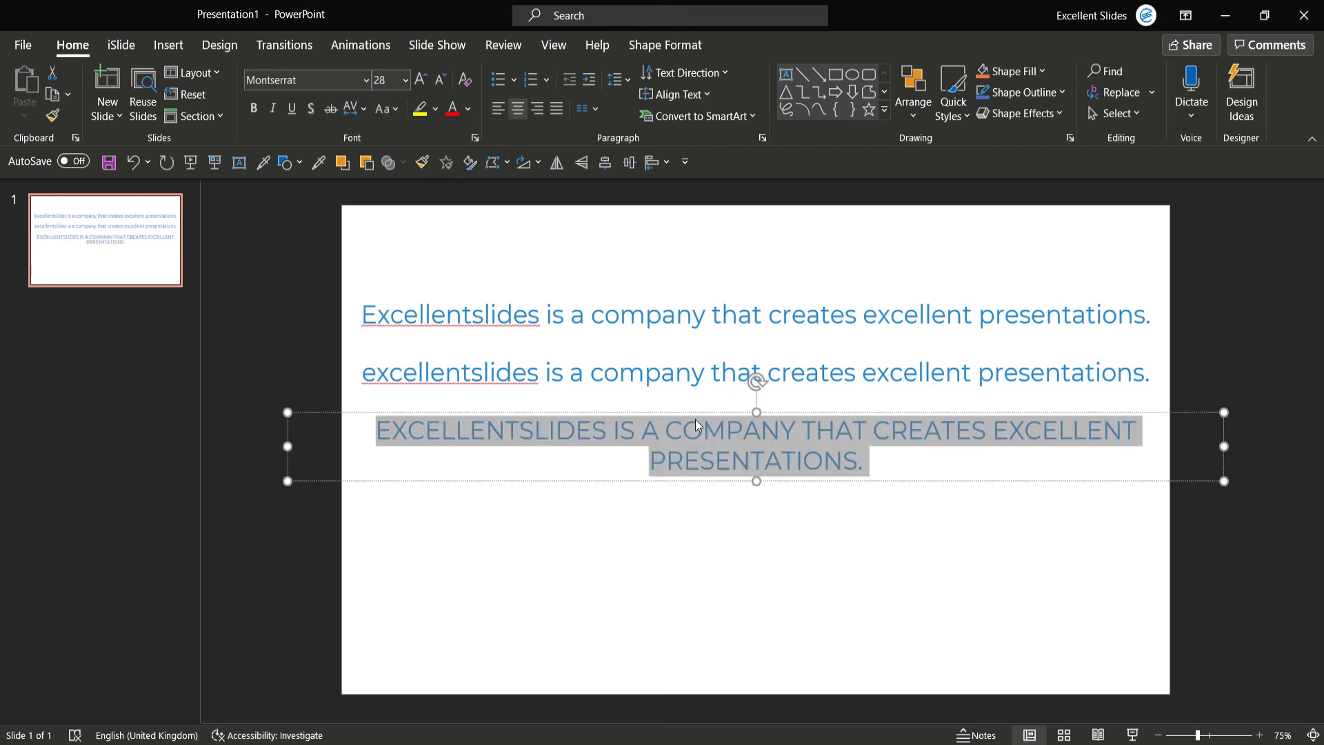
Undo the box widening, then add a fourth copy in Capitalize Each Word case.
{"action": "mouse_move", "coordinate": [286, 446]}
{"action": "left_mouse_down"}
{"action": "mouse_move", "coordinate": [196, 447]}
{"action": "mouse_move", "coordinate": [217, 447]}
{"action": "left_mouse_up"}
{"action": "key", "text": "ctrl+z"}
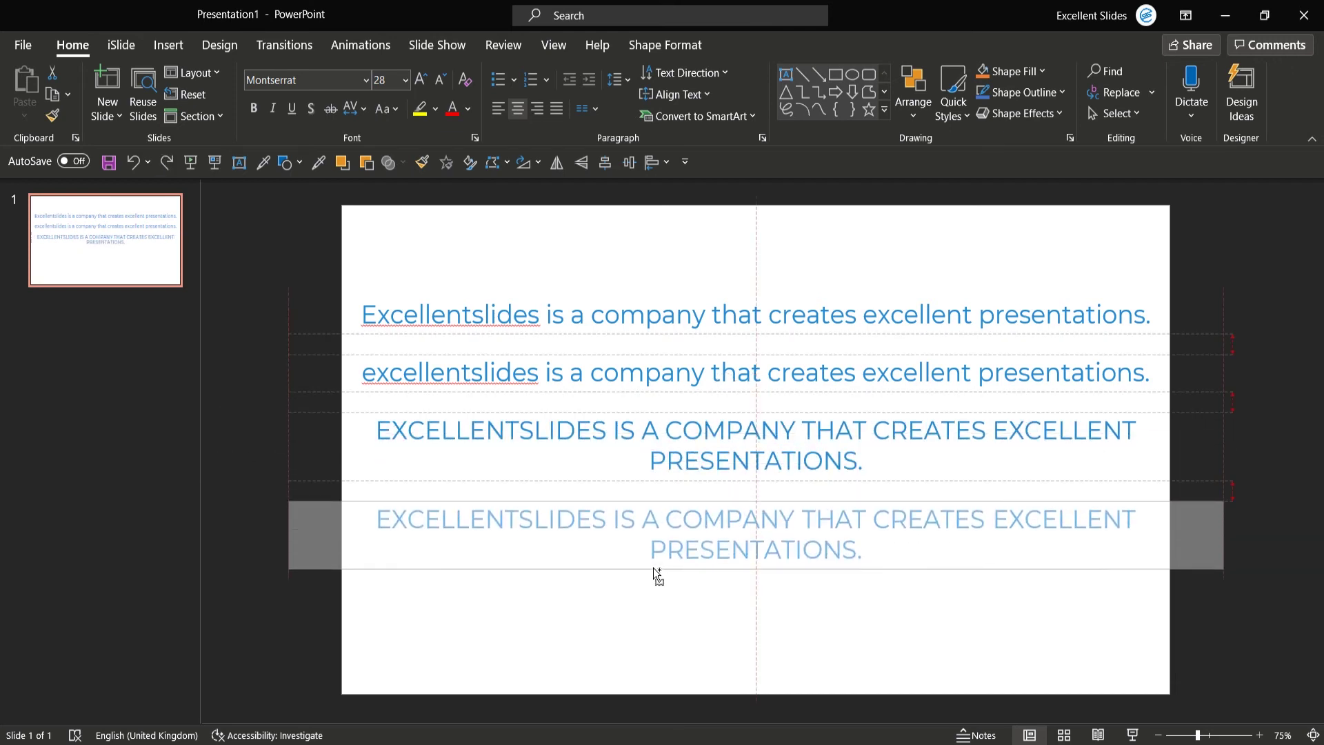
{"action": "left_click_drag", "start_coordinate": [642, 479], "coordinate": [654, 569]}
{"action": "key", "text": "ctrl+a"}
{"action": "left_click", "coordinate": [392, 109]}
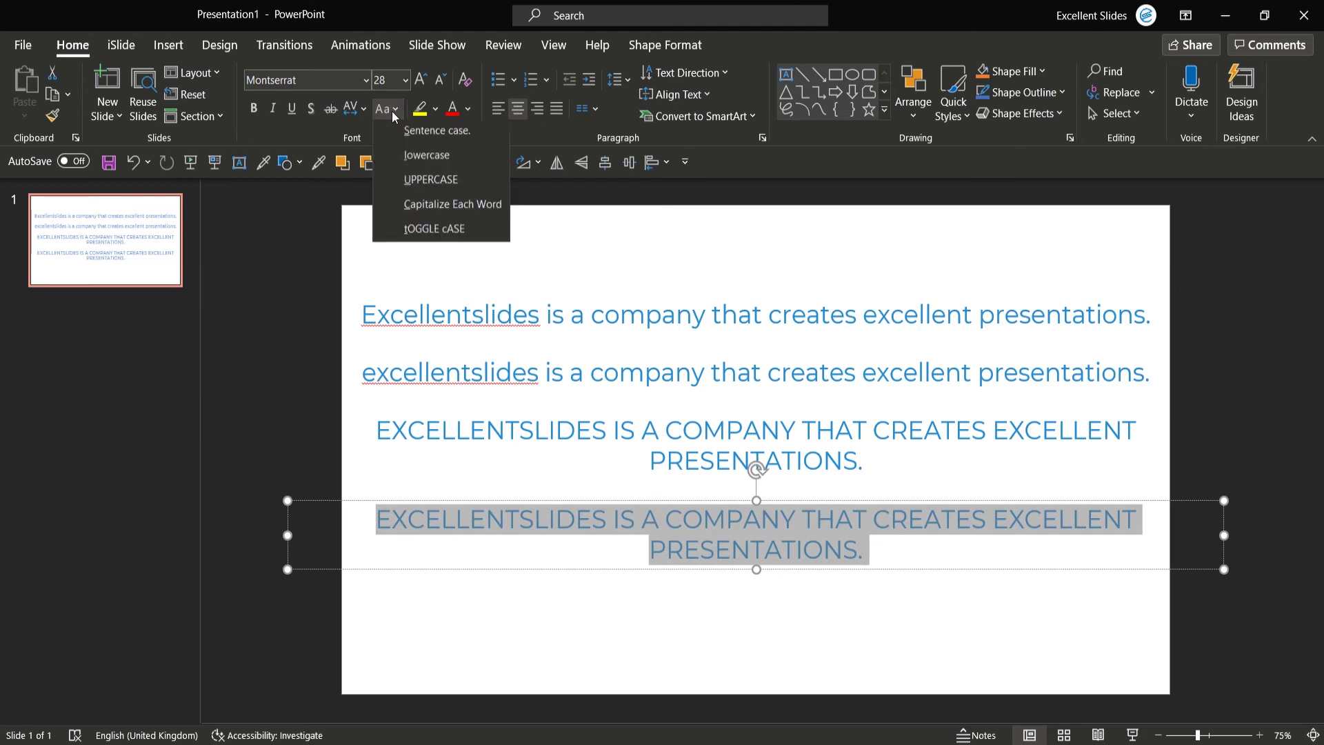
{"action": "left_click", "coordinate": [454, 207]}
Duplicate the capitalized sentence below it and set the fifth copy to tOGGLE cASE.
{"action": "left_click", "coordinate": [683, 540]}
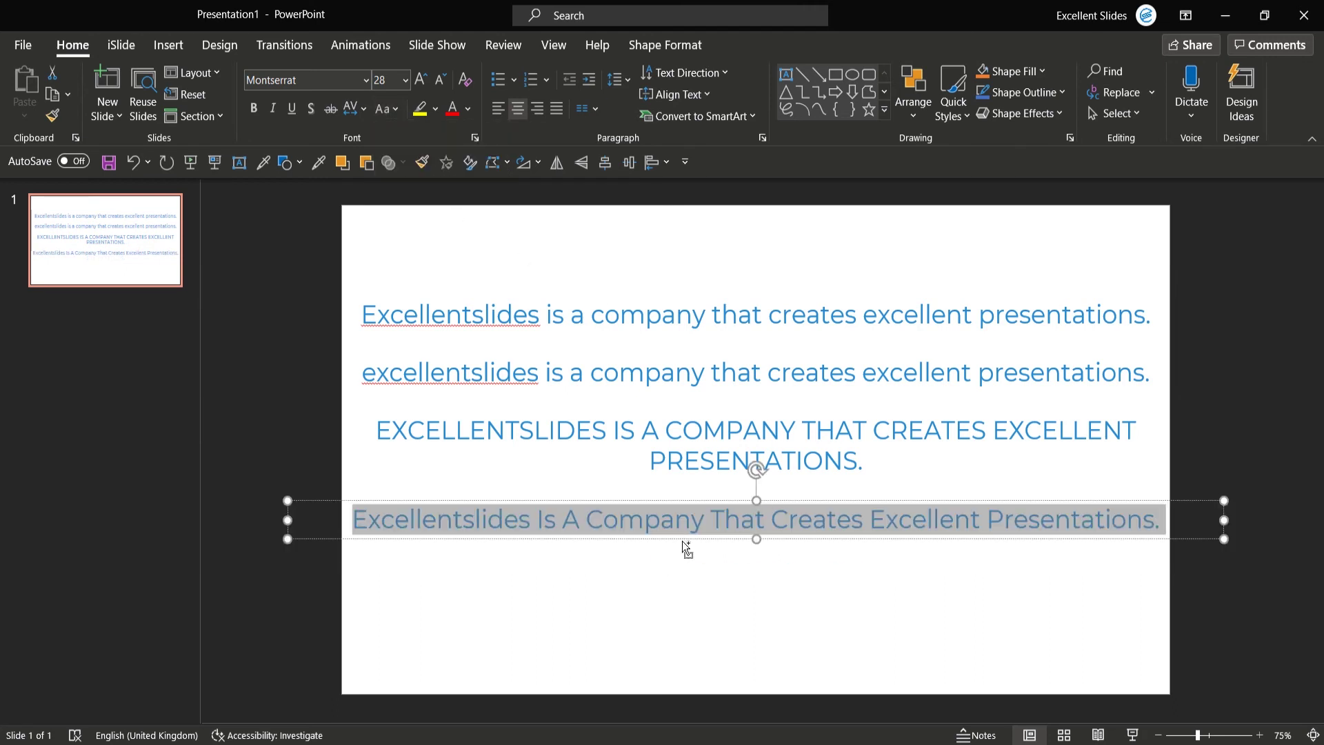
{"action": "left_click_drag", "start_coordinate": [683, 540], "coordinate": [694, 602]}
{"action": "key", "text": "ctrl+a"}
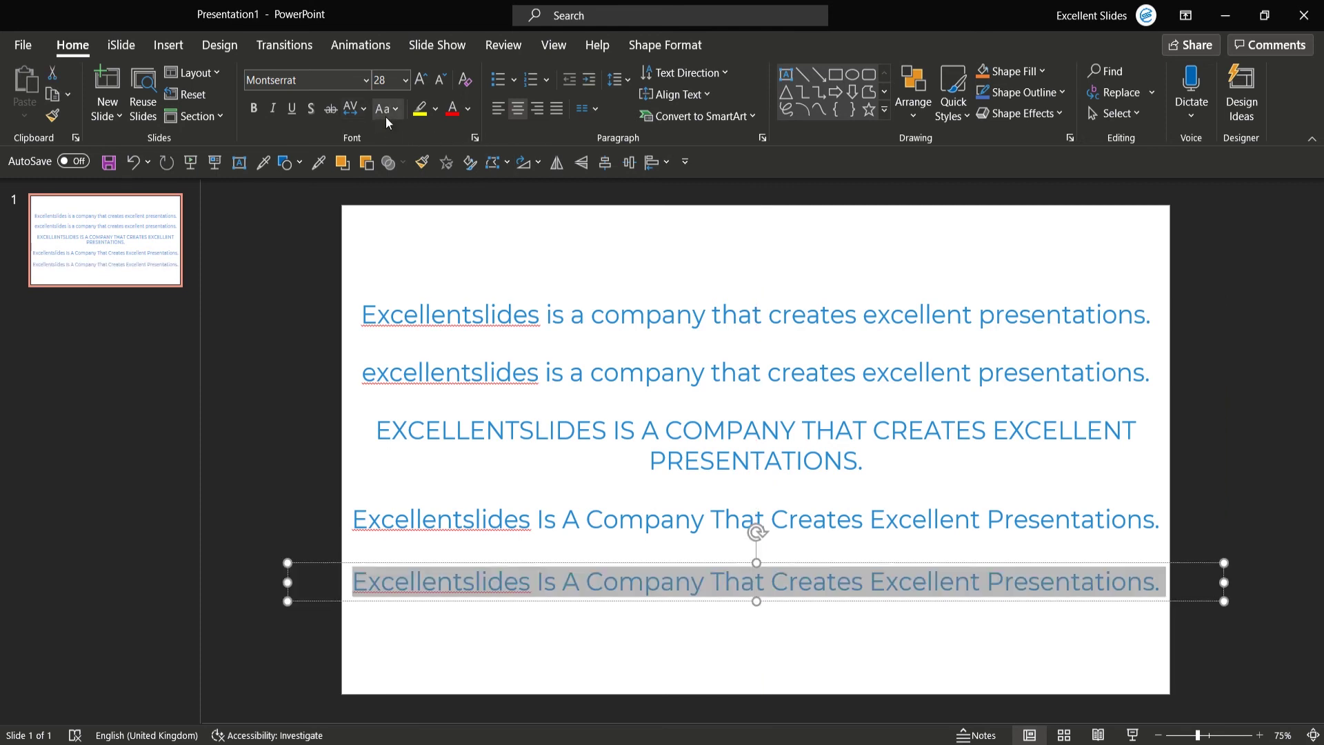
{"action": "left_click", "coordinate": [386, 108]}
{"action": "left_click", "coordinate": [435, 235]}
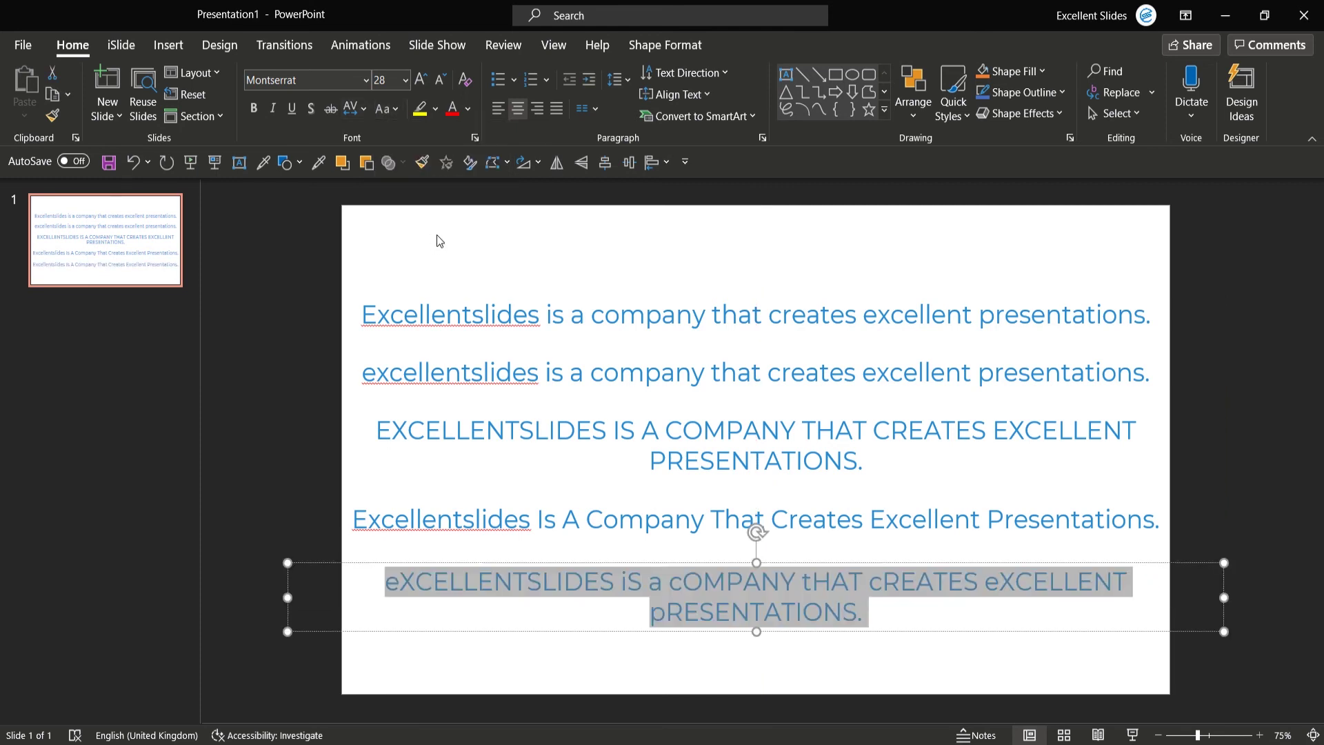
{"action": "left_click", "coordinate": [678, 249]}
{"action": "left_click", "coordinate": [718, 305]}
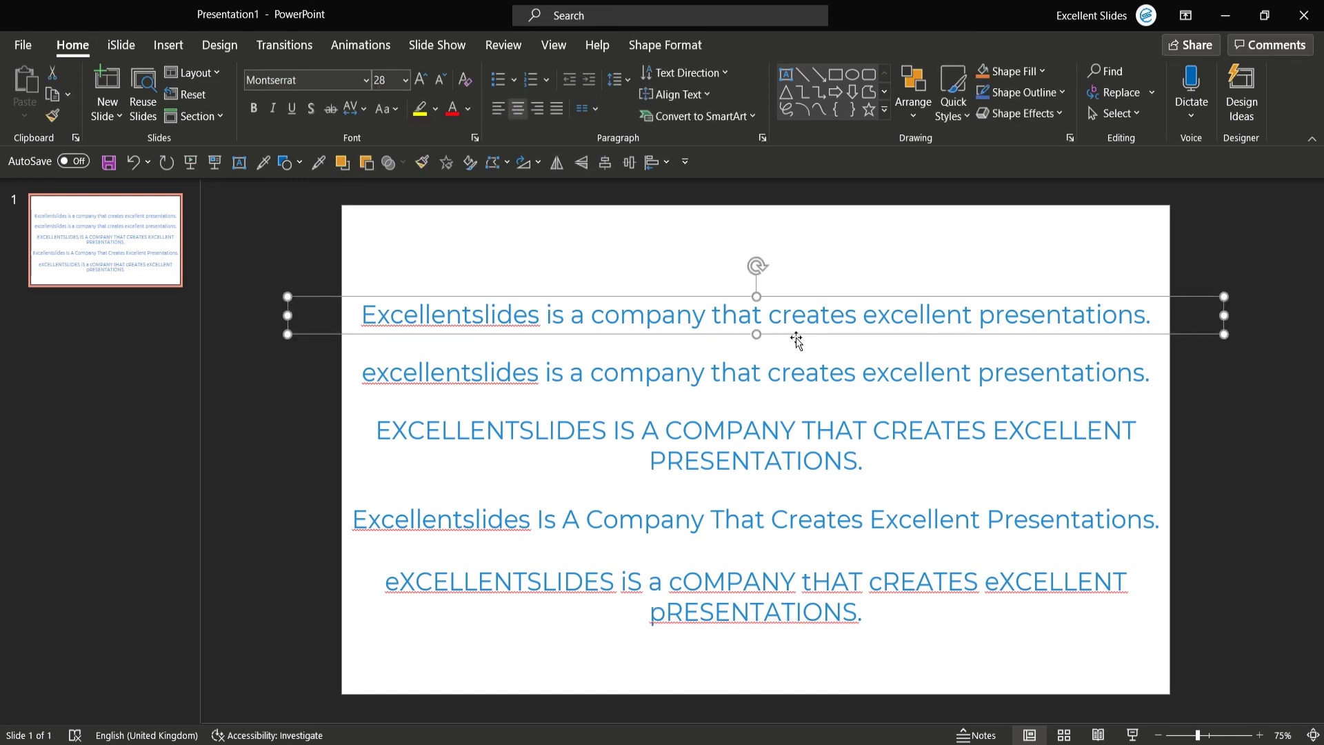
Raise the top sentence, select all five boxes, and distribute them vertically.
{"action": "left_click_drag", "start_coordinate": [797, 340], "coordinate": [796, 282]}
{"action": "left_click", "coordinate": [768, 378], "text": "shift"}
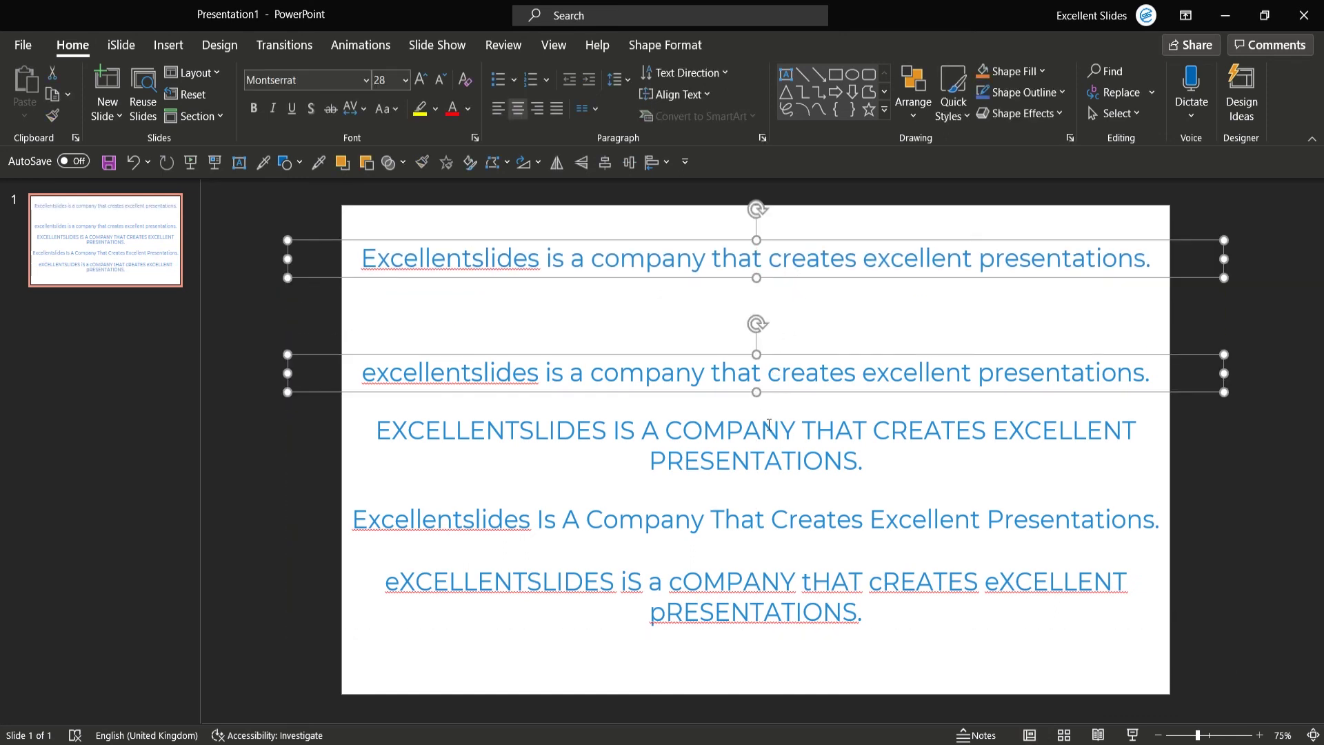
{"action": "left_click", "coordinate": [769, 440], "text": "shift"}
{"action": "left_click", "coordinate": [771, 520], "text": "shift"}
{"action": "left_click", "coordinate": [755, 590], "text": "shift"}
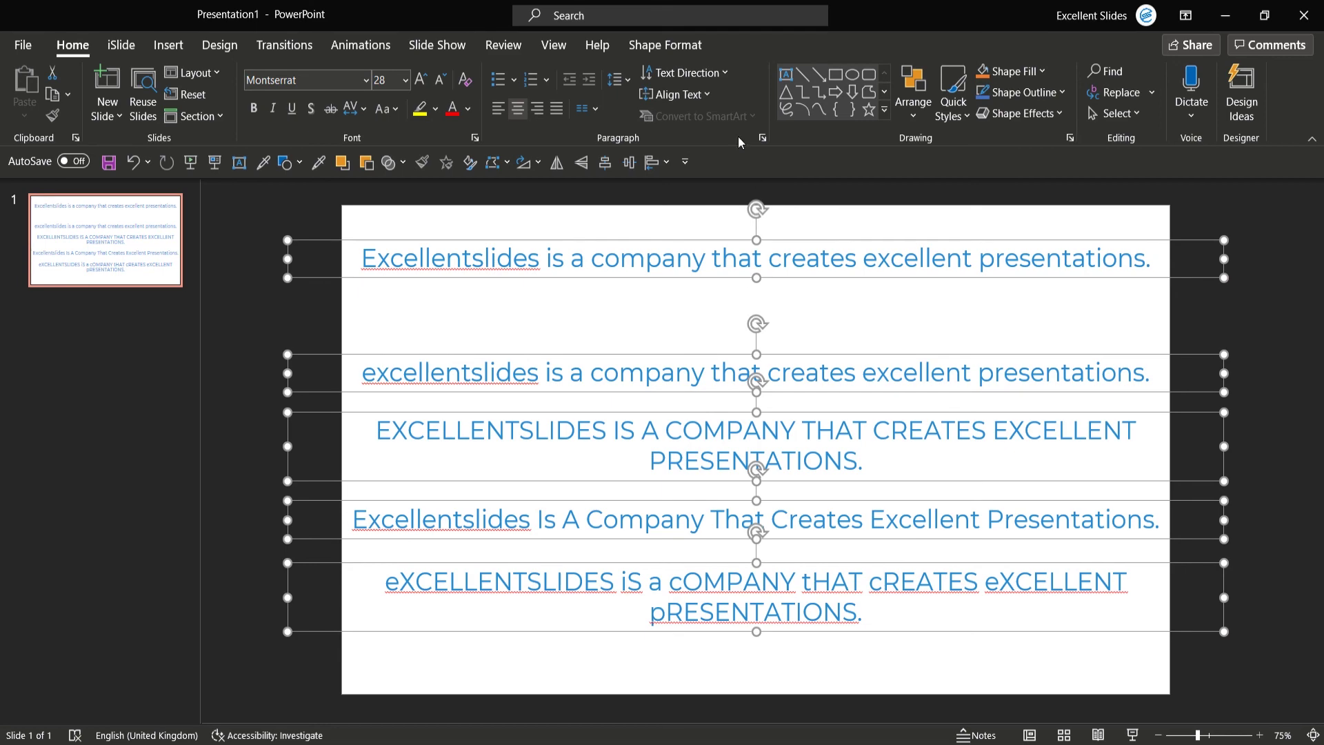
{"action": "left_click", "coordinate": [656, 161]}
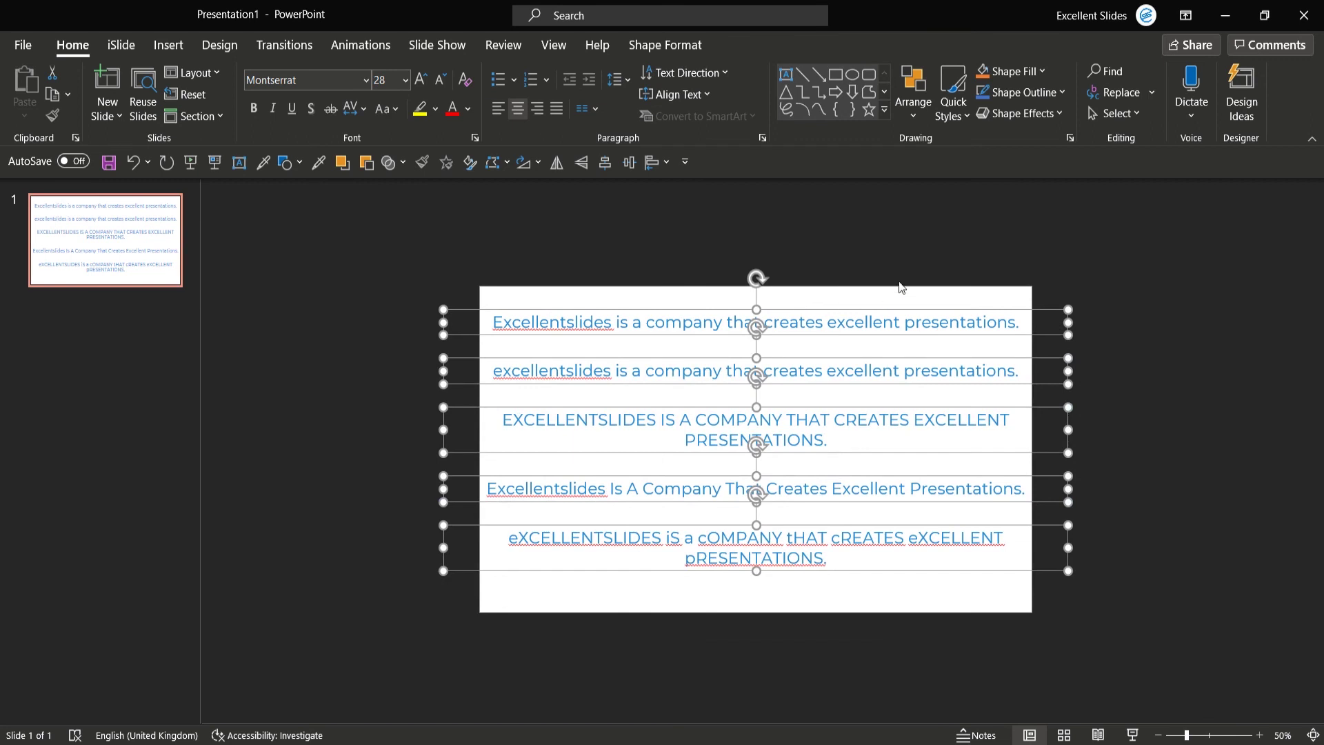
{"action": "left_click", "coordinate": [909, 260]}
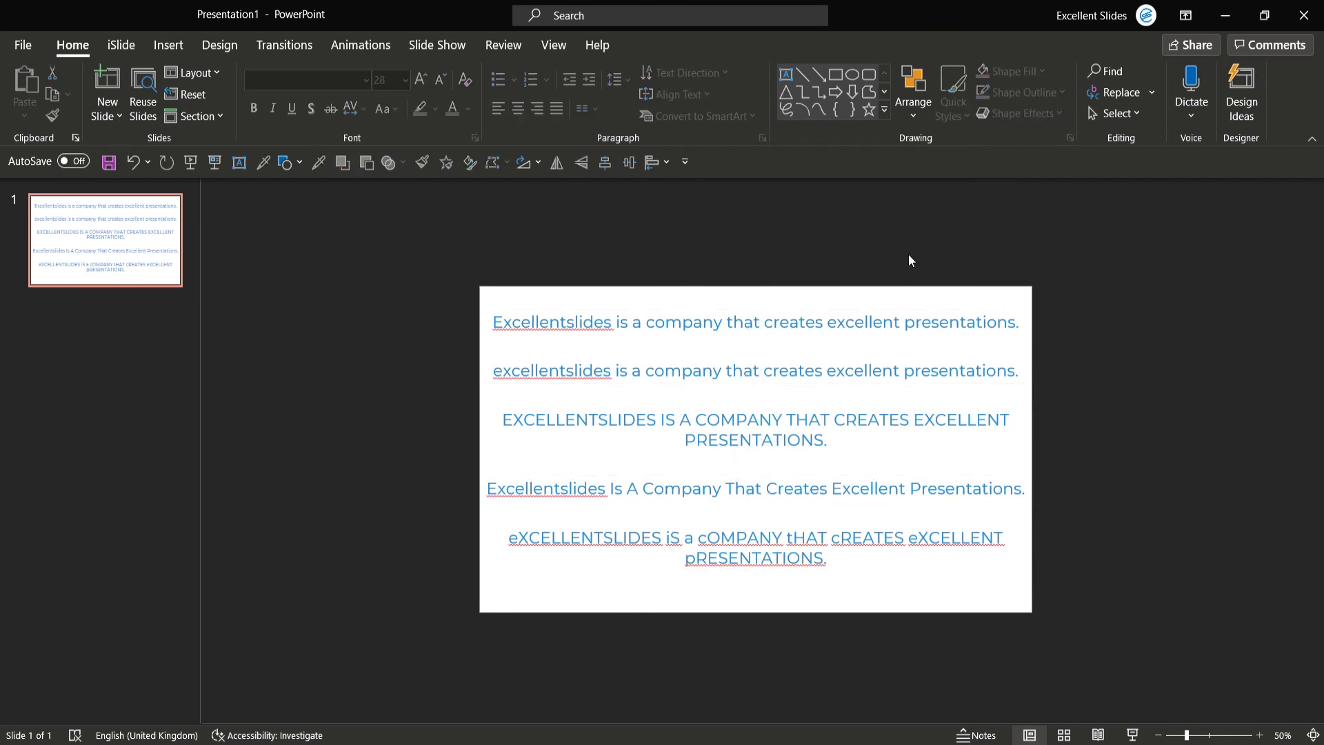